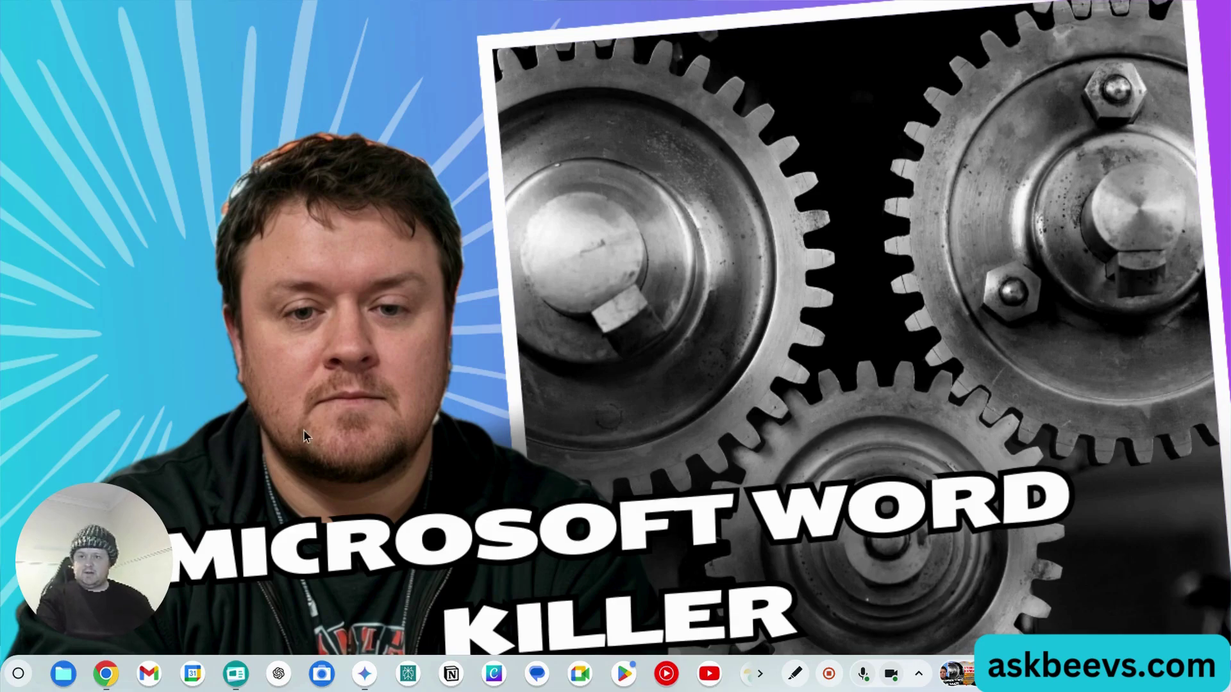
# Show the Chrome shelf icon's jump list, which includes the ChatGPT shortcut
pyautogui.moveTo(25, 578)
pyautogui.rightClick(113, 683)
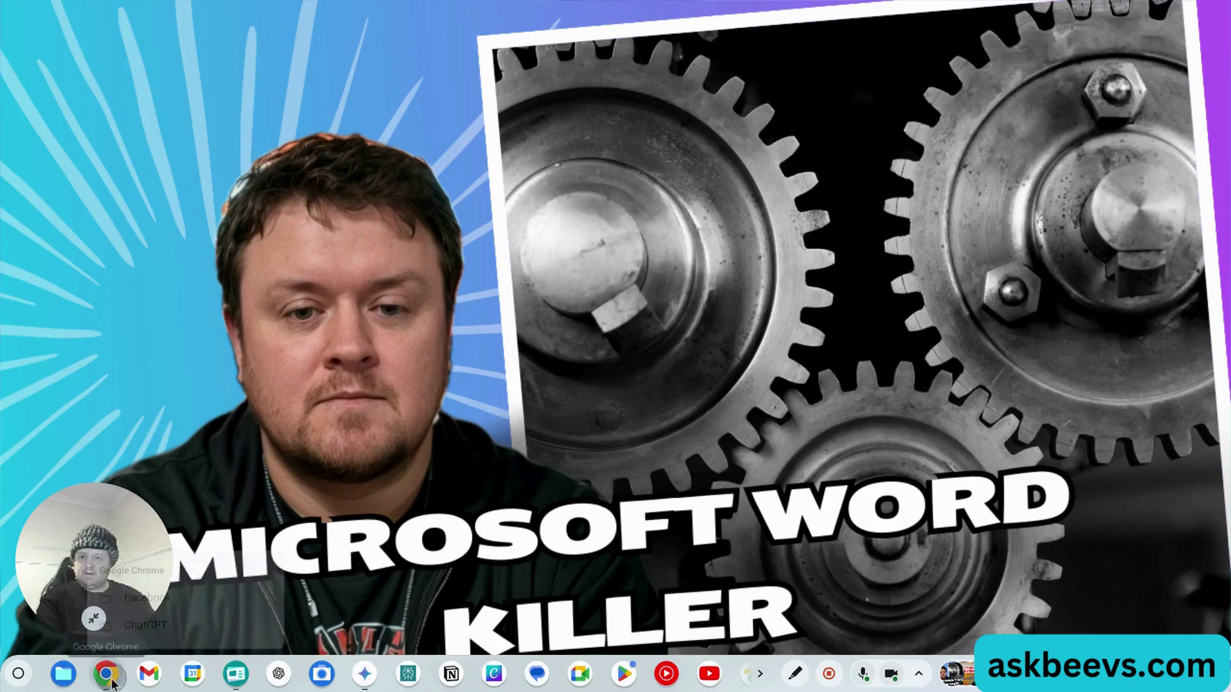
# Launch ChatGPT from the jump list and confirm GPT-4o with canvas is the selected model
pyautogui.click(117, 627)
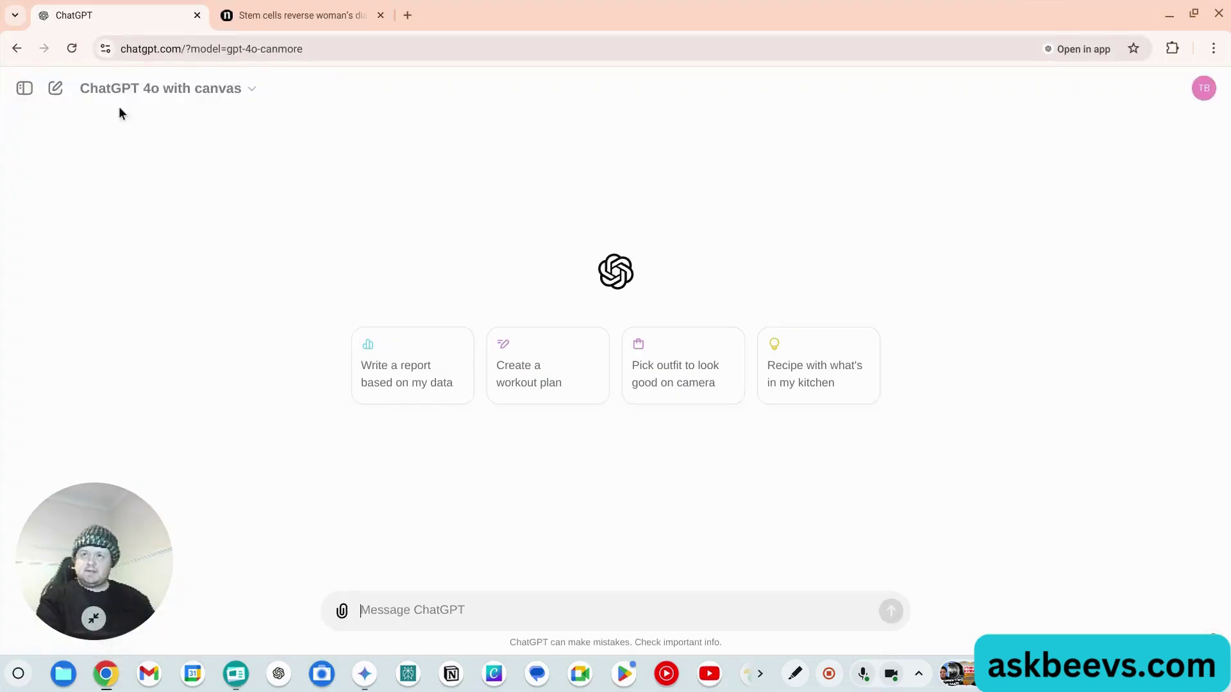
pyautogui.click(132, 92)
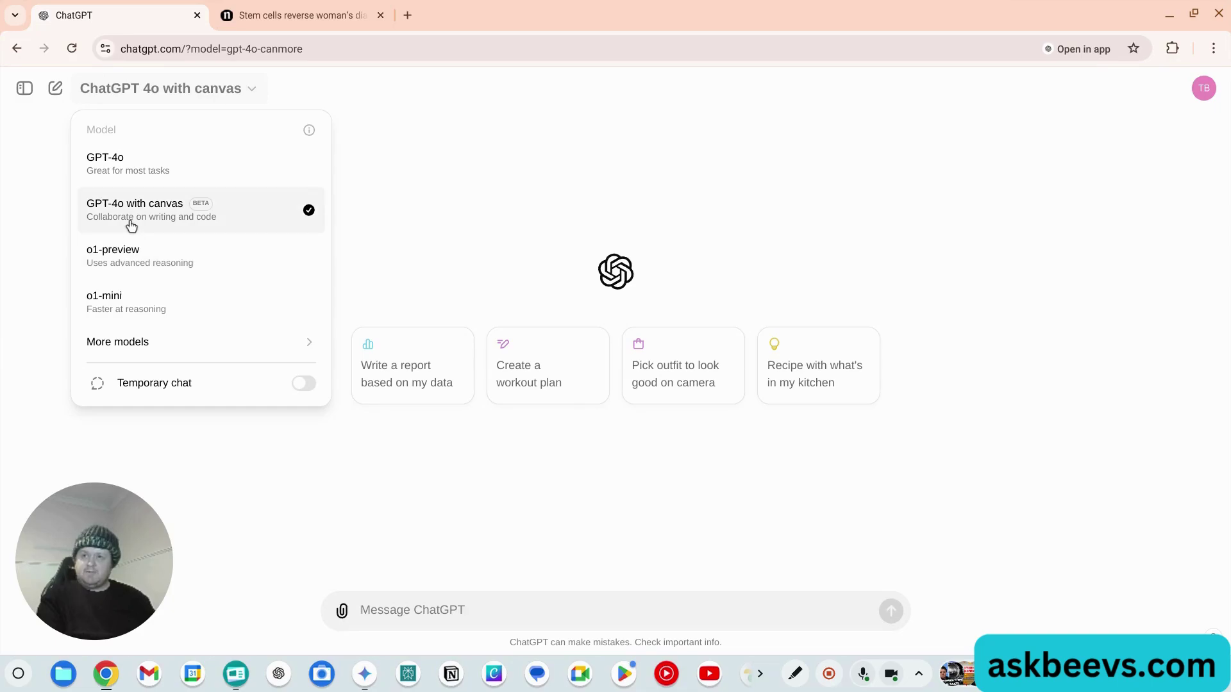
pyautogui.click(545, 499)
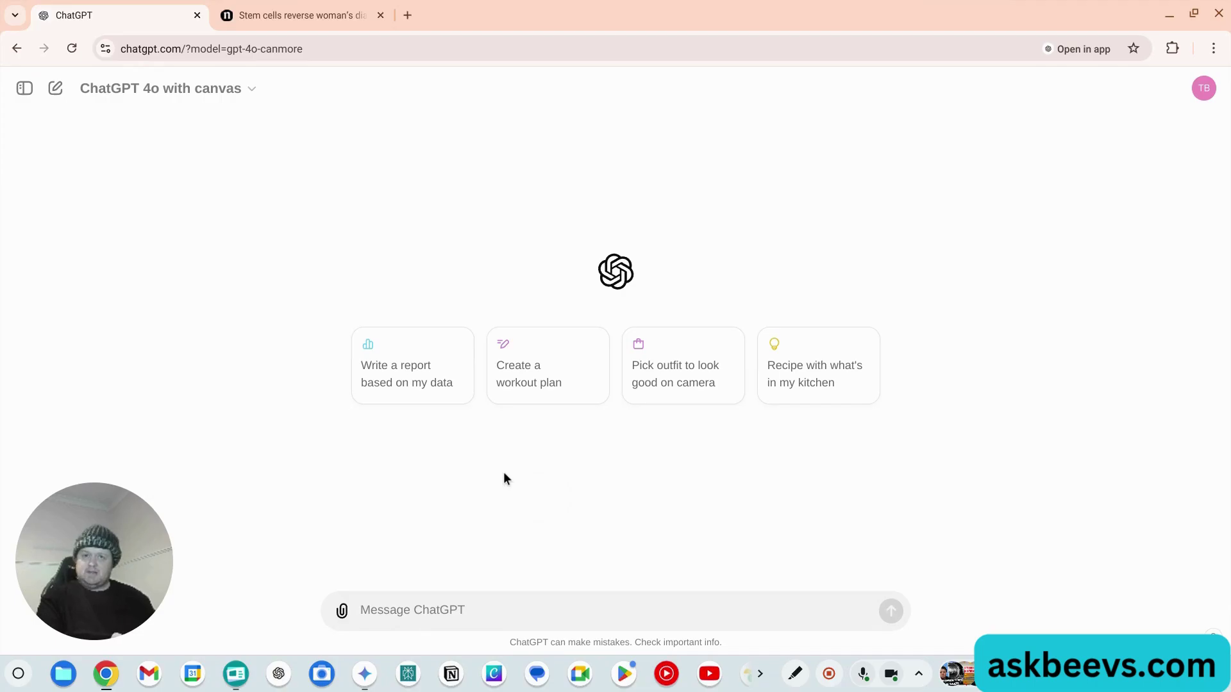
# Copy the Nature stem-cell article text from the headline down to the doi line
pyautogui.click(270, 15)
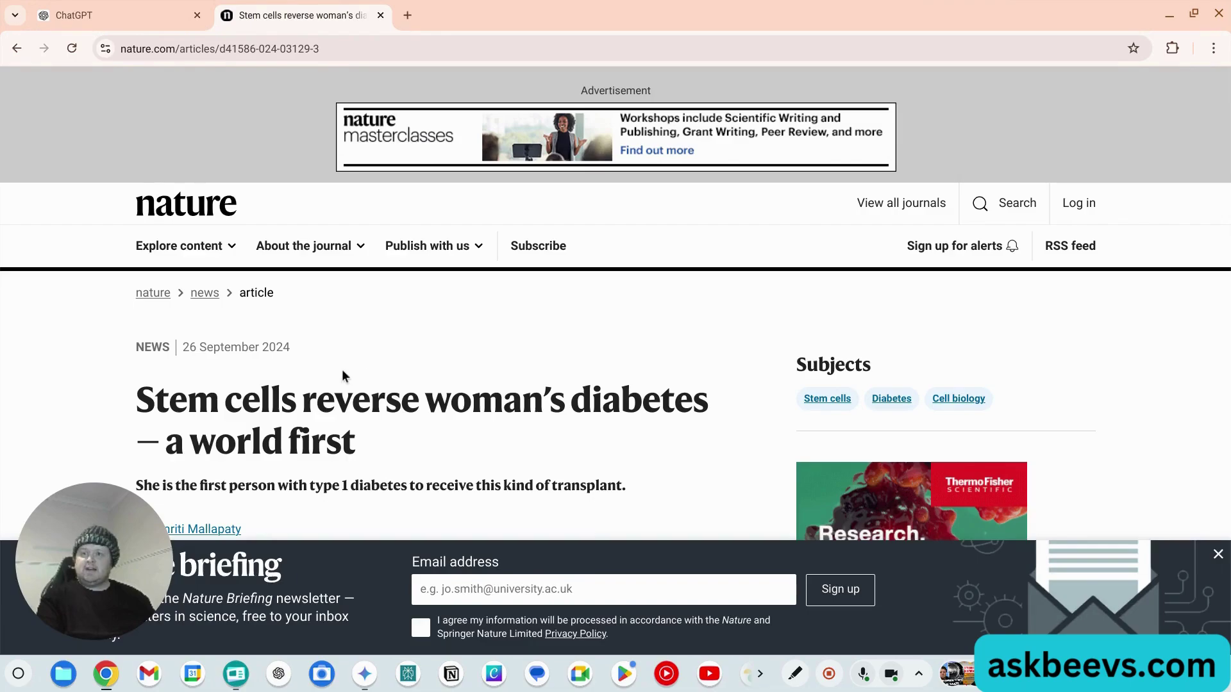
pyautogui.scroll(-3, 339, 374)
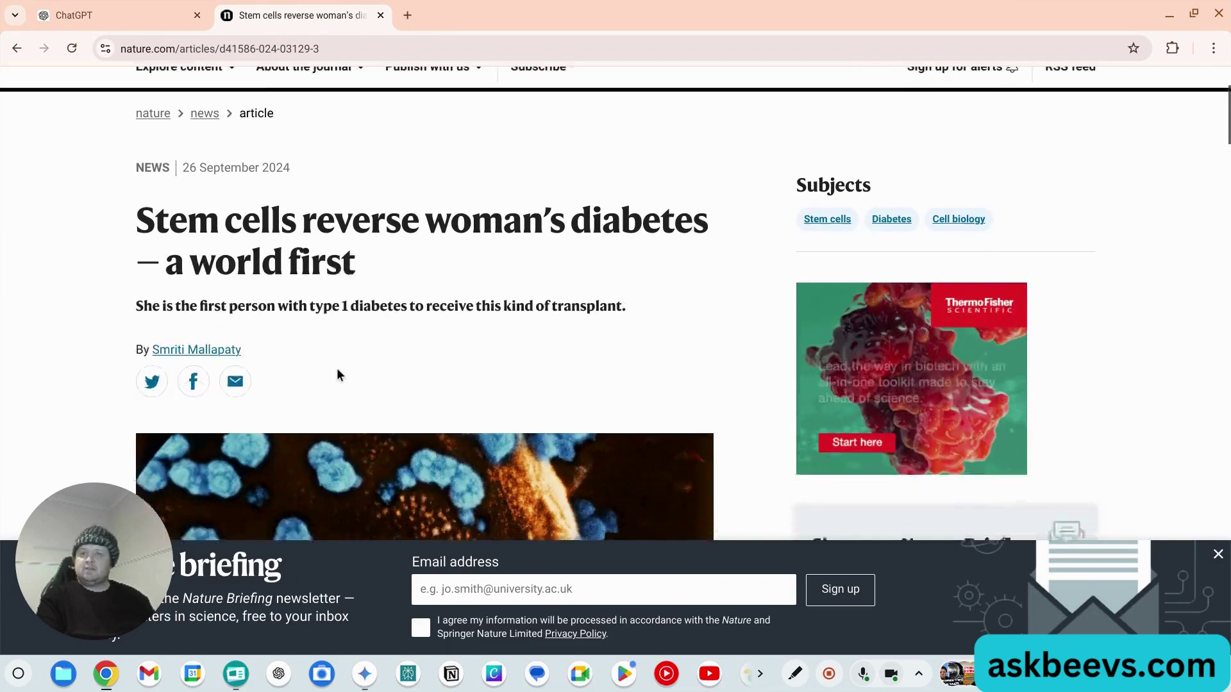
pyautogui.scroll(-9, 500, 307)
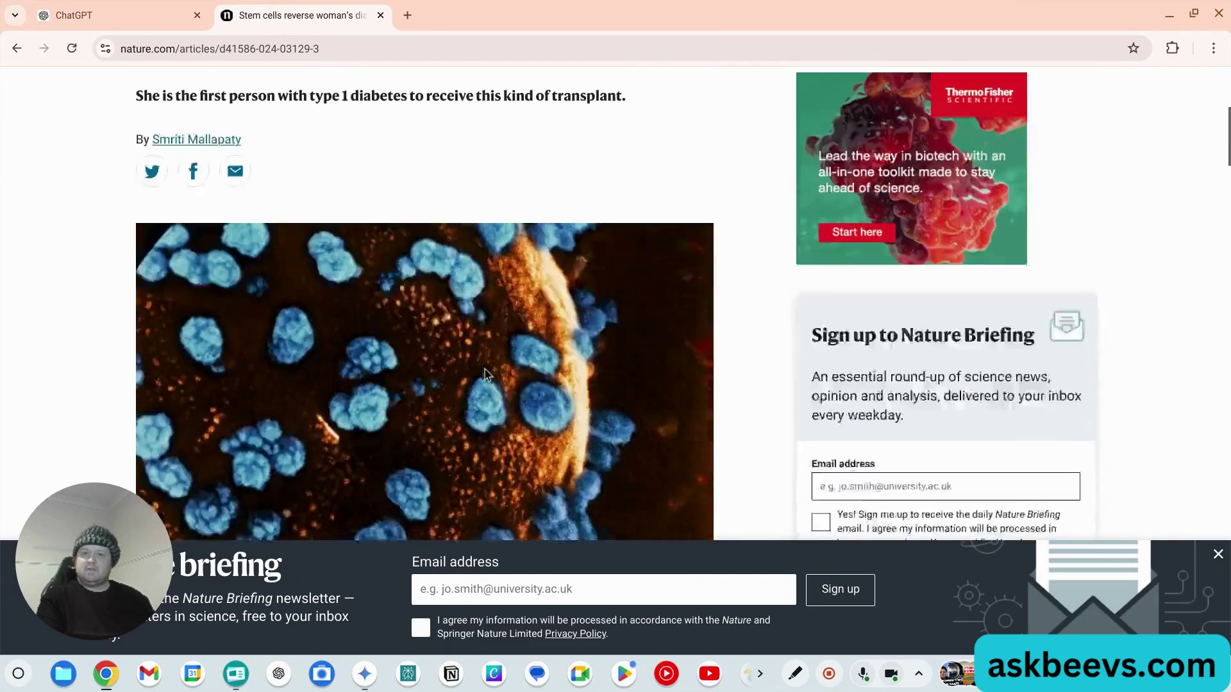
pyautogui.scroll(10, 485, 372)
pyautogui.scroll(1, 485, 375)
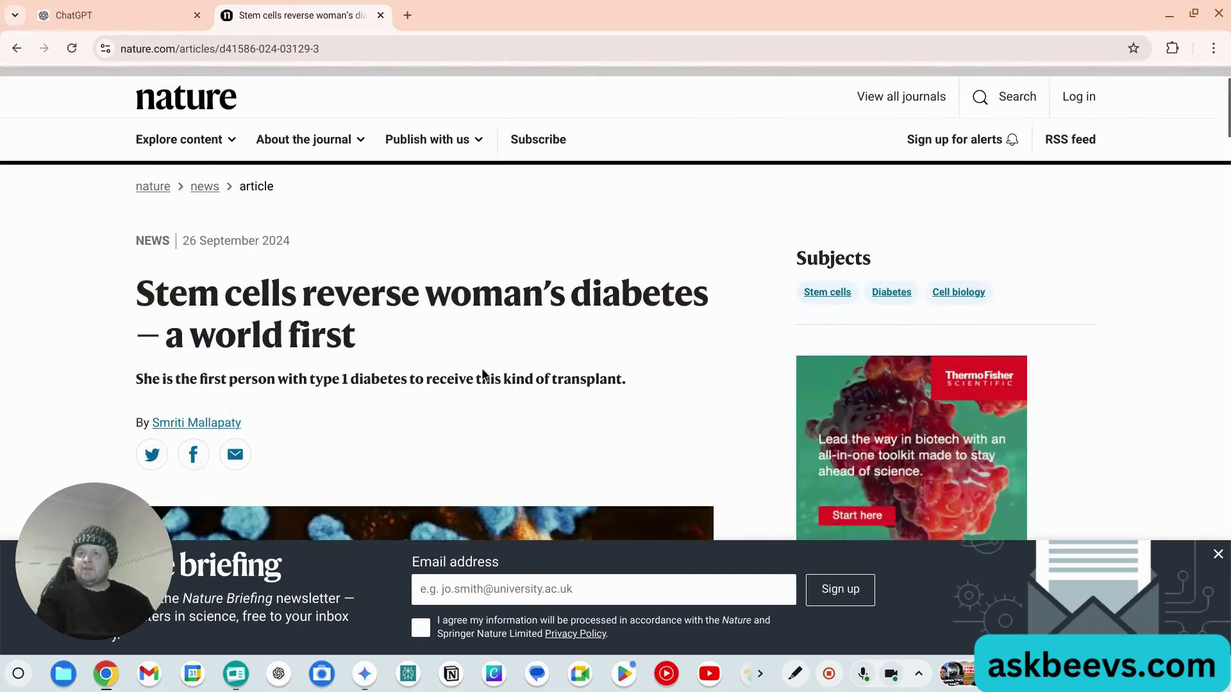
pyautogui.moveTo(146, 297); pyautogui.dragTo(456, 263)
pyautogui.scroll(-14, 422, 401)
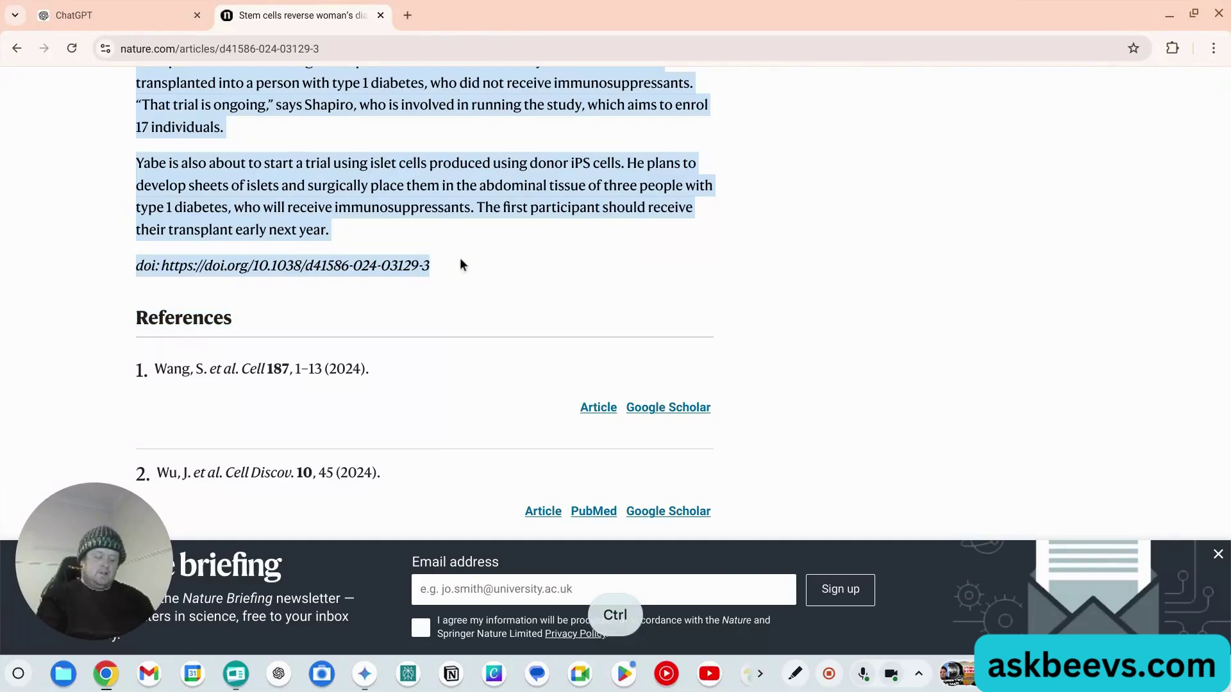
pyautogui.hotkey('ctrl', 'c')
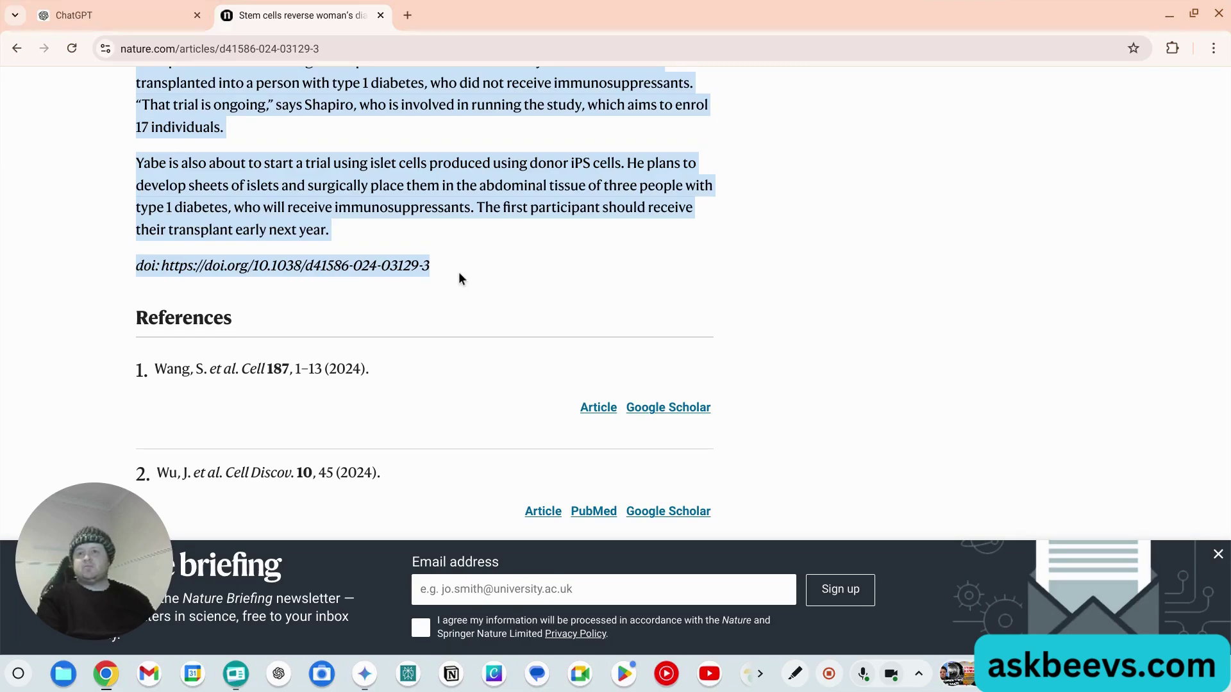
# Request a long-form social media post, with the copied Nature article pasted after the request
pyautogui.click(129, 14)
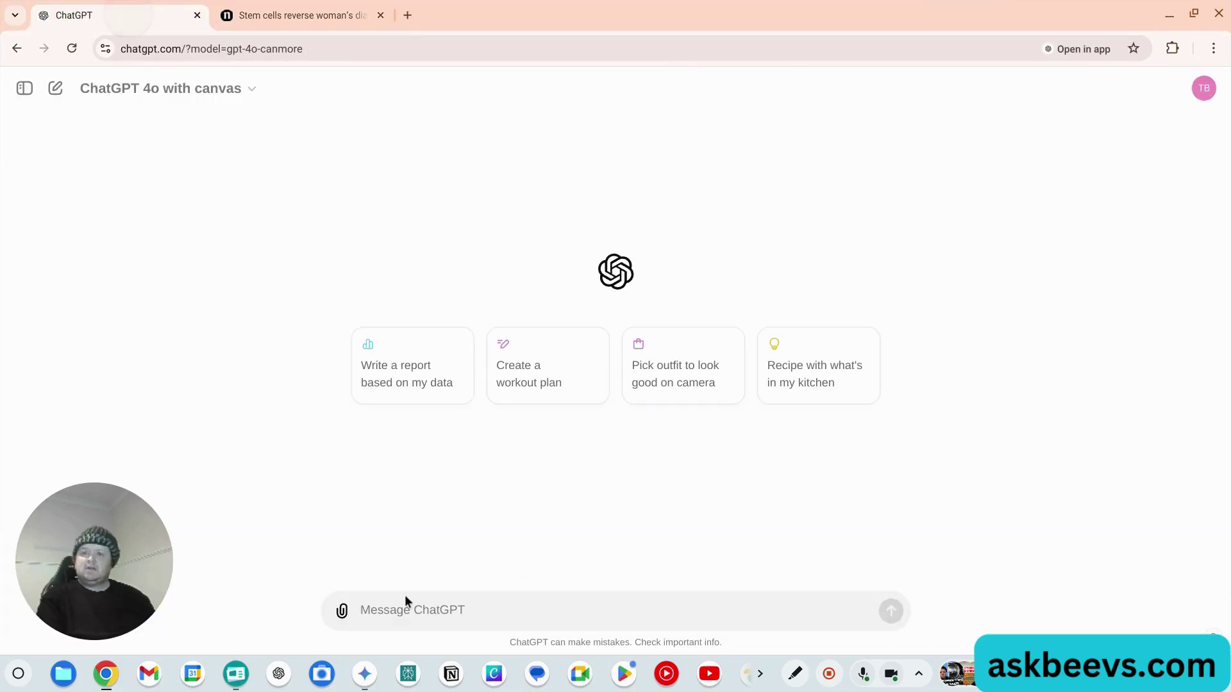
pyautogui.click(416, 612)
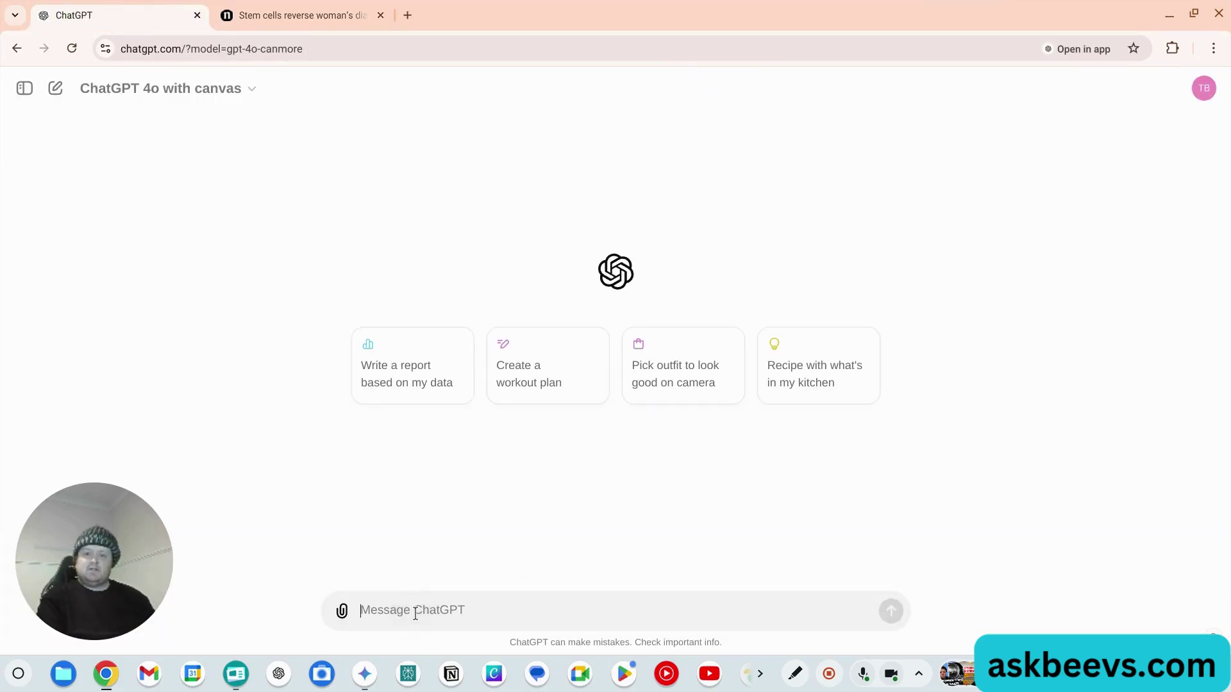
pyautogui.write('Please help me create a long form')
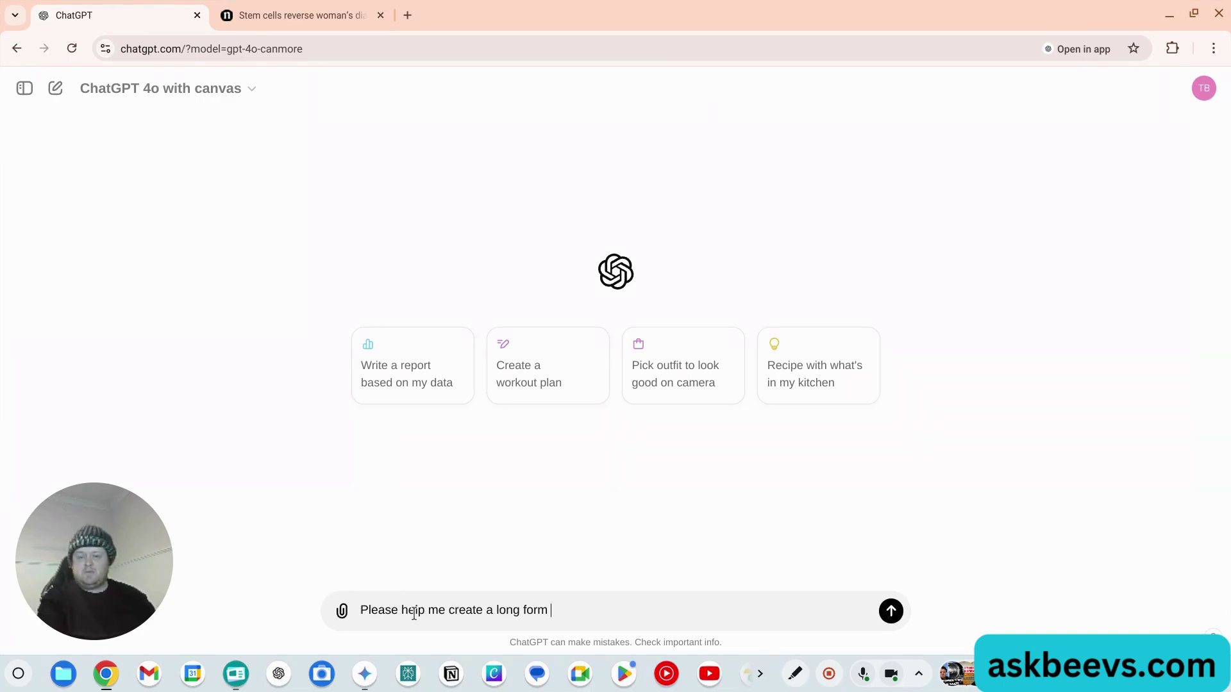
pyautogui.write(' social media post covering this news in Nature:')
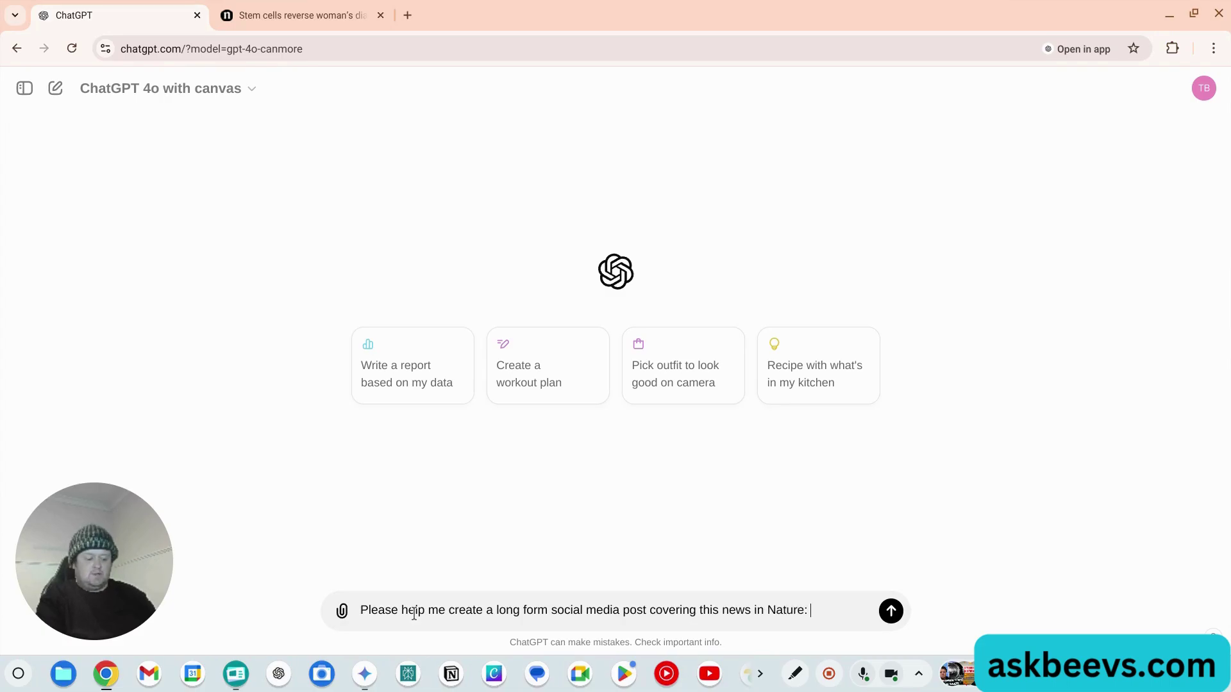
pyautogui.hotkey('ctrl', 'v')
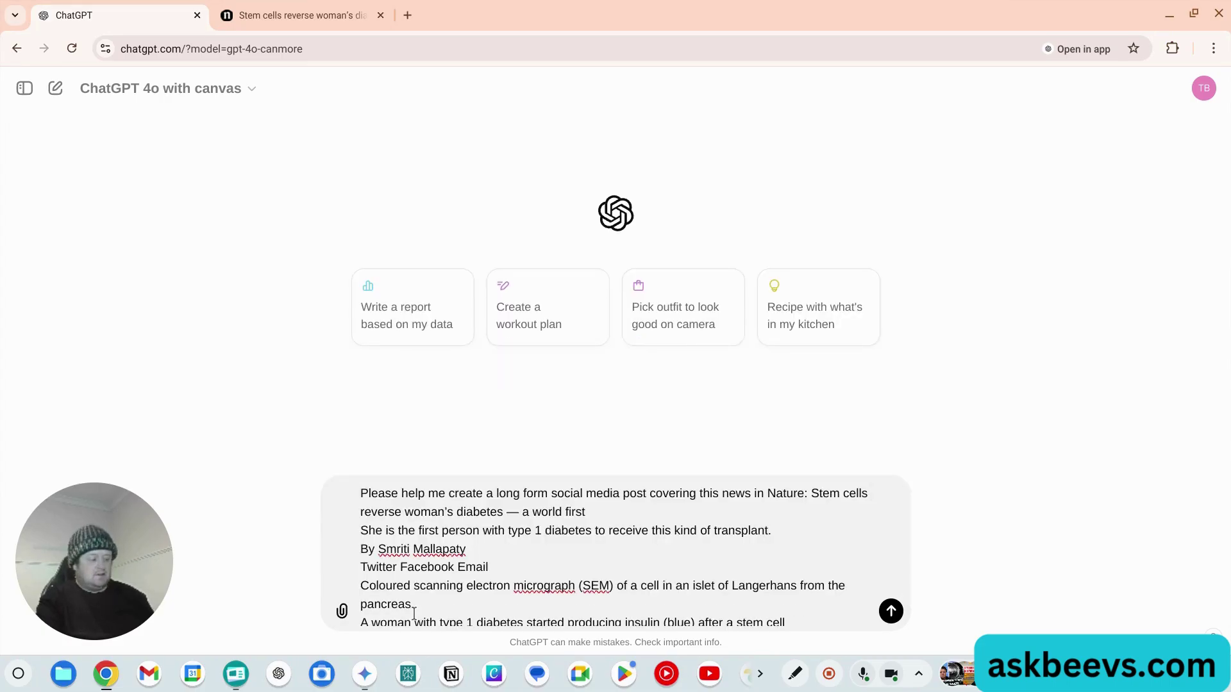
pyautogui.press('Return')
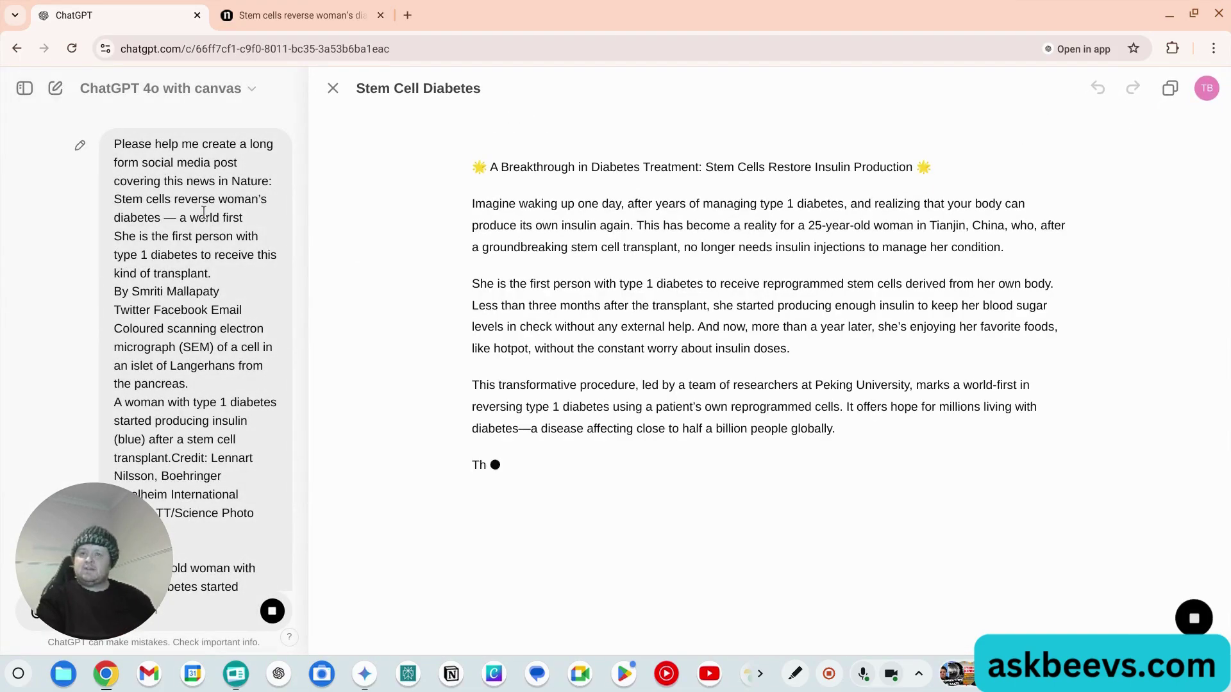
# Scroll through the generated Stem Cell Diabetes canvas post down to the Nature link and hashtags
pyautogui.scroll(-1, 484, 164)
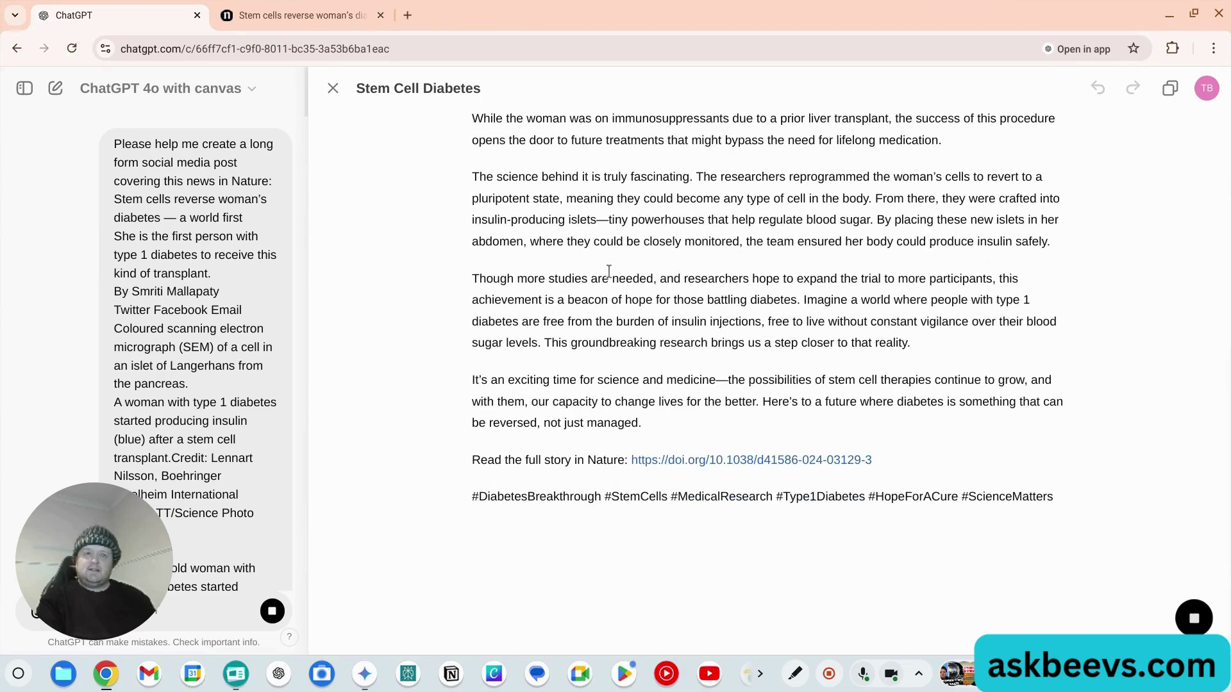
pyautogui.scroll(6, 664, 408)
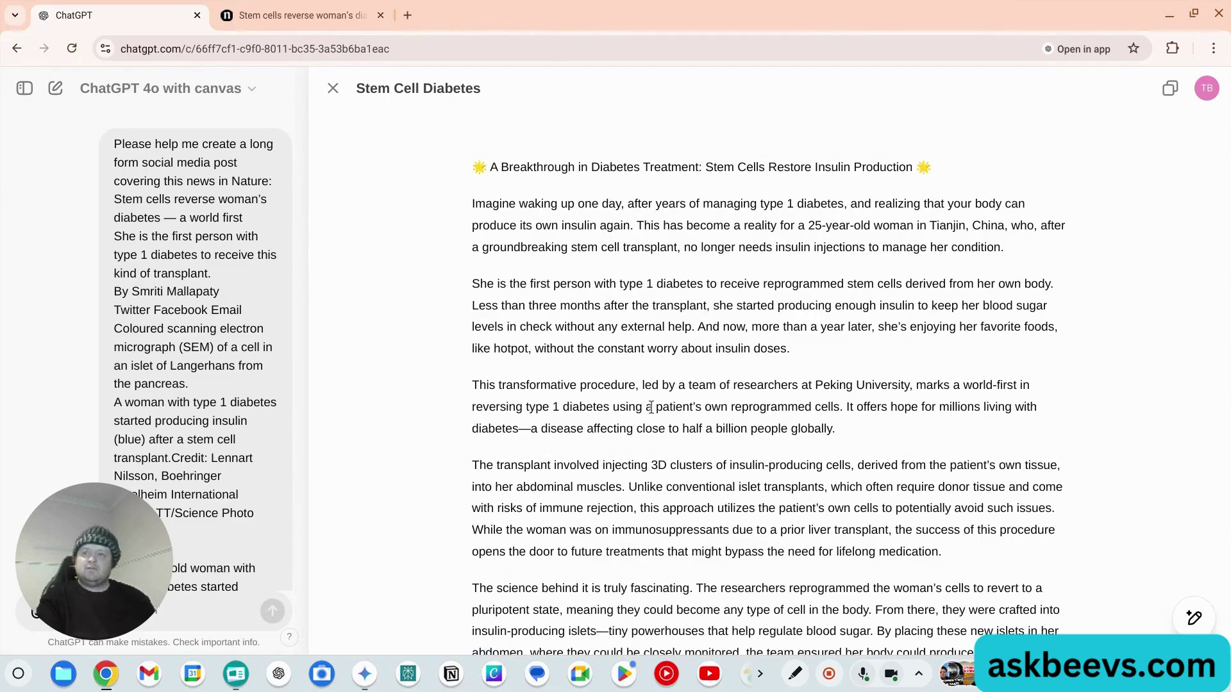
pyautogui.scroll(-7, 650, 408)
pyautogui.moveTo(1194, 619)
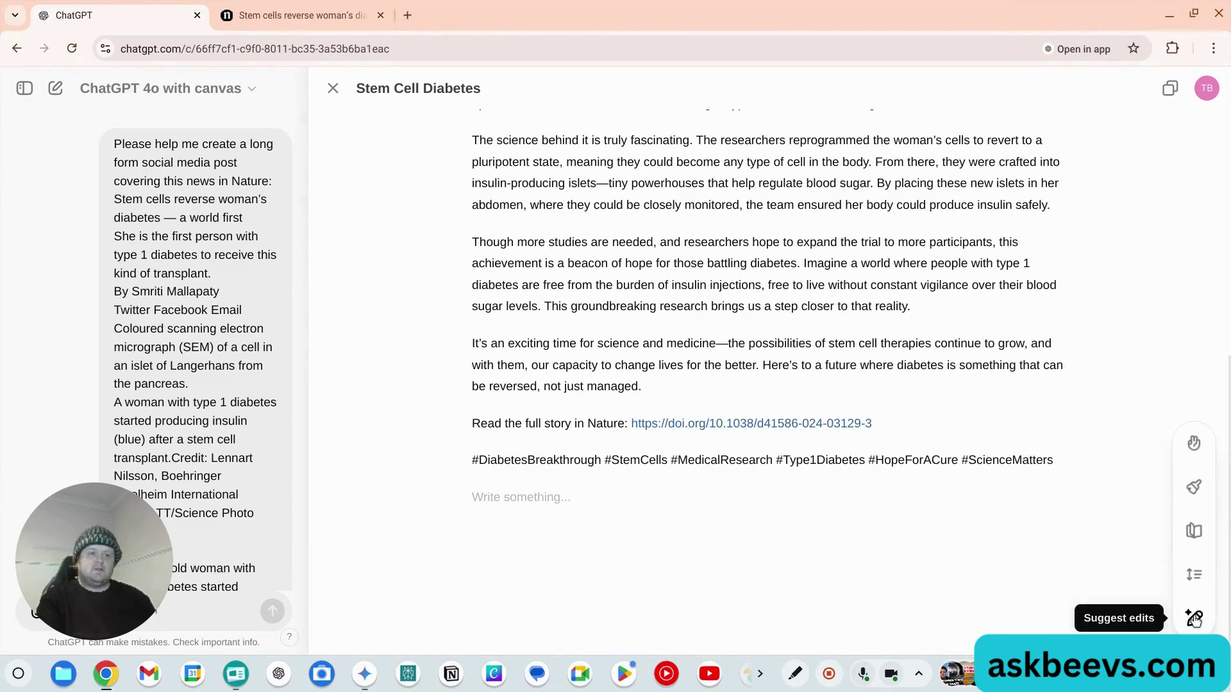
# Apply the canvas Add emojis edit so emojis replace many words, including title and hashtags
pyautogui.click(1193, 447)
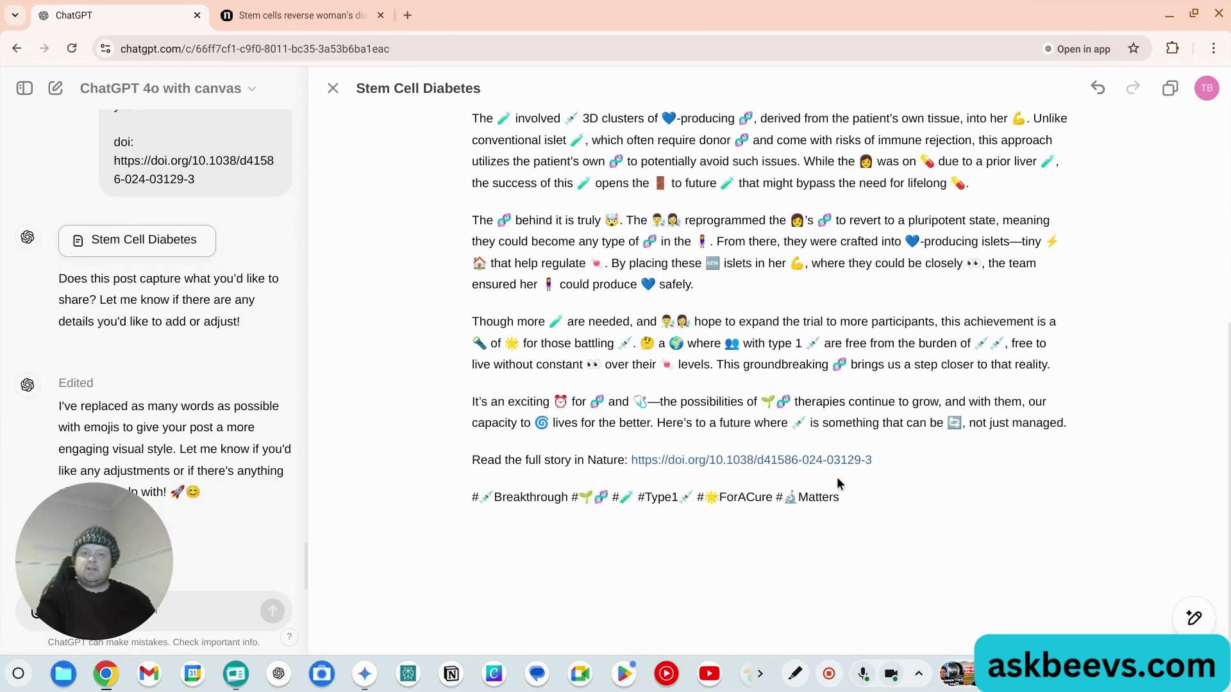
pyautogui.scroll(5, 836, 477)
# Shorten the post by setting the length adjustment slider to Shorter
pyautogui.moveTo(1196, 617)
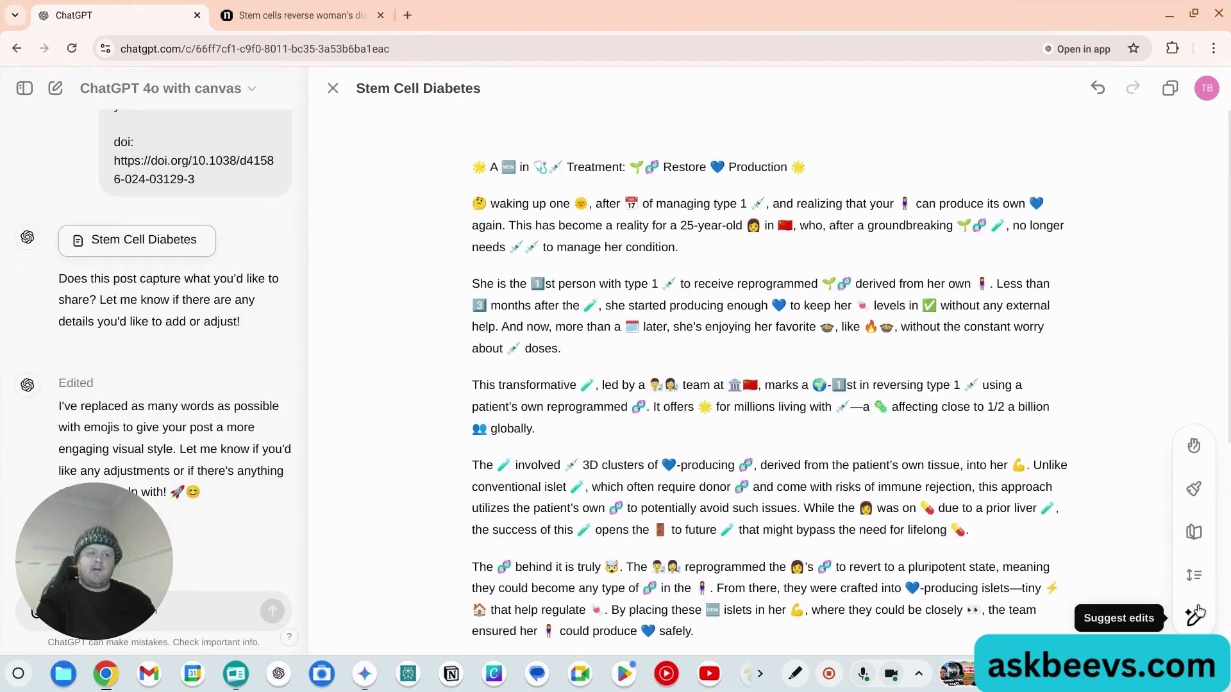
pyautogui.click(1194, 575)
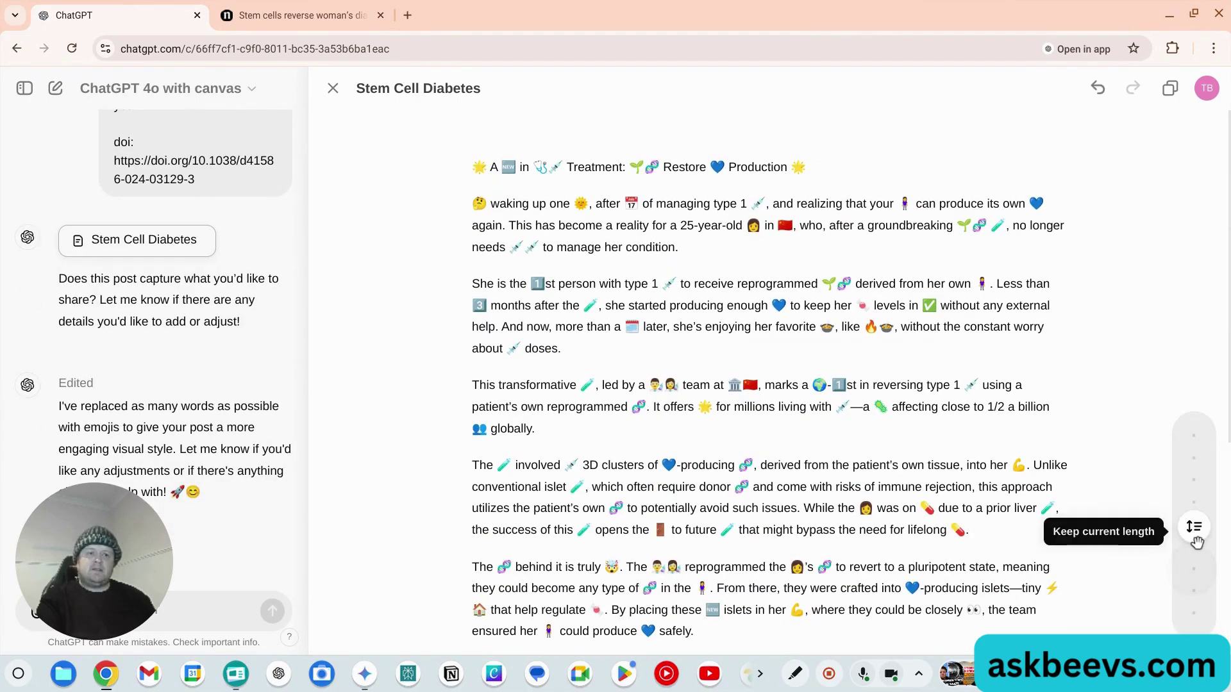
pyautogui.moveTo(1196, 542); pyautogui.dragTo(1192, 573)
pyautogui.click(1192, 575)
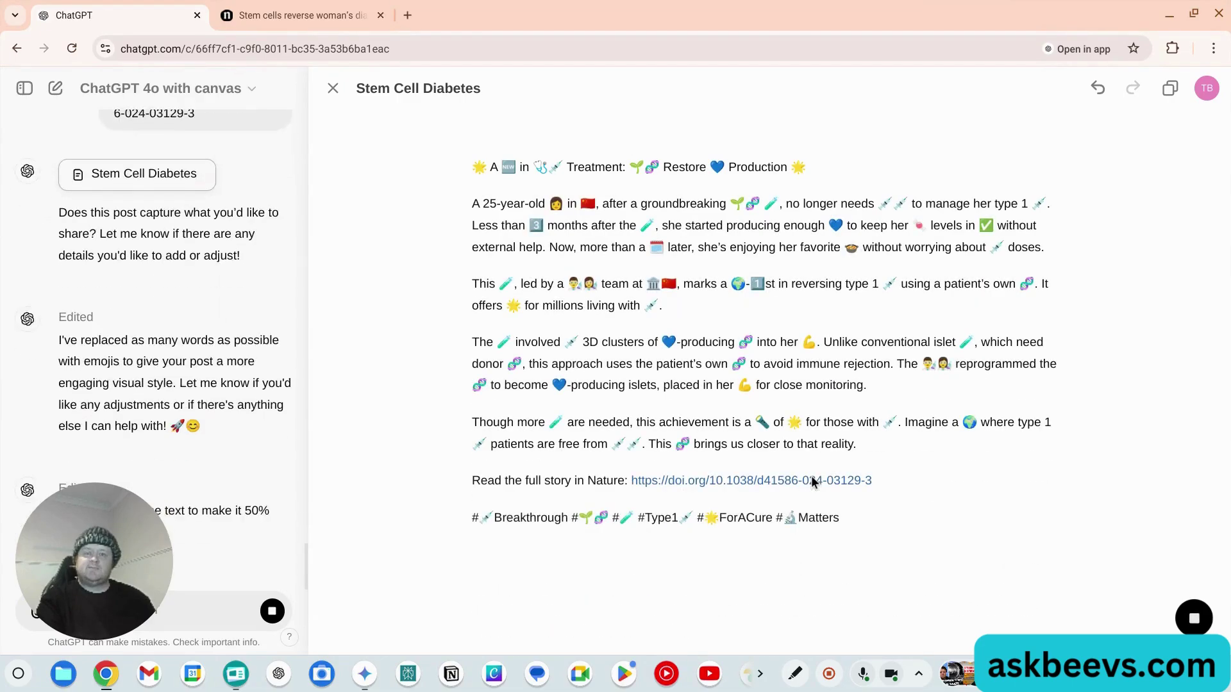
# Rewrite the post at a Middle School reading level
pyautogui.moveTo(1194, 617)
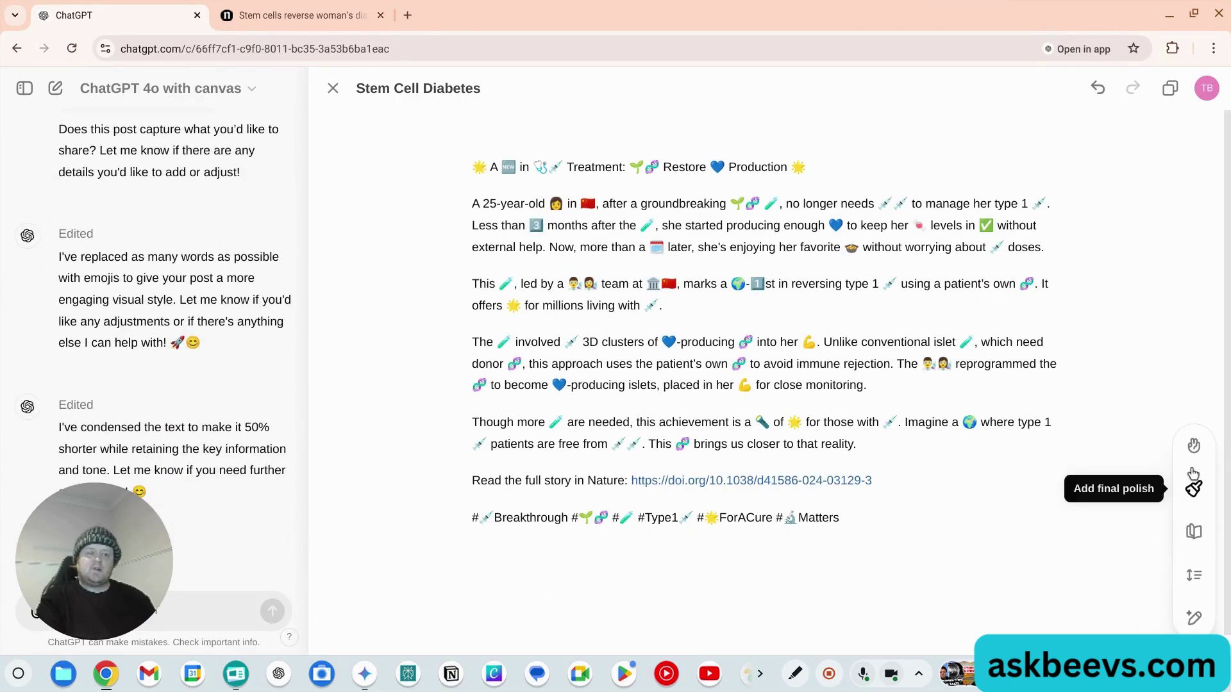
pyautogui.click(1194, 533)
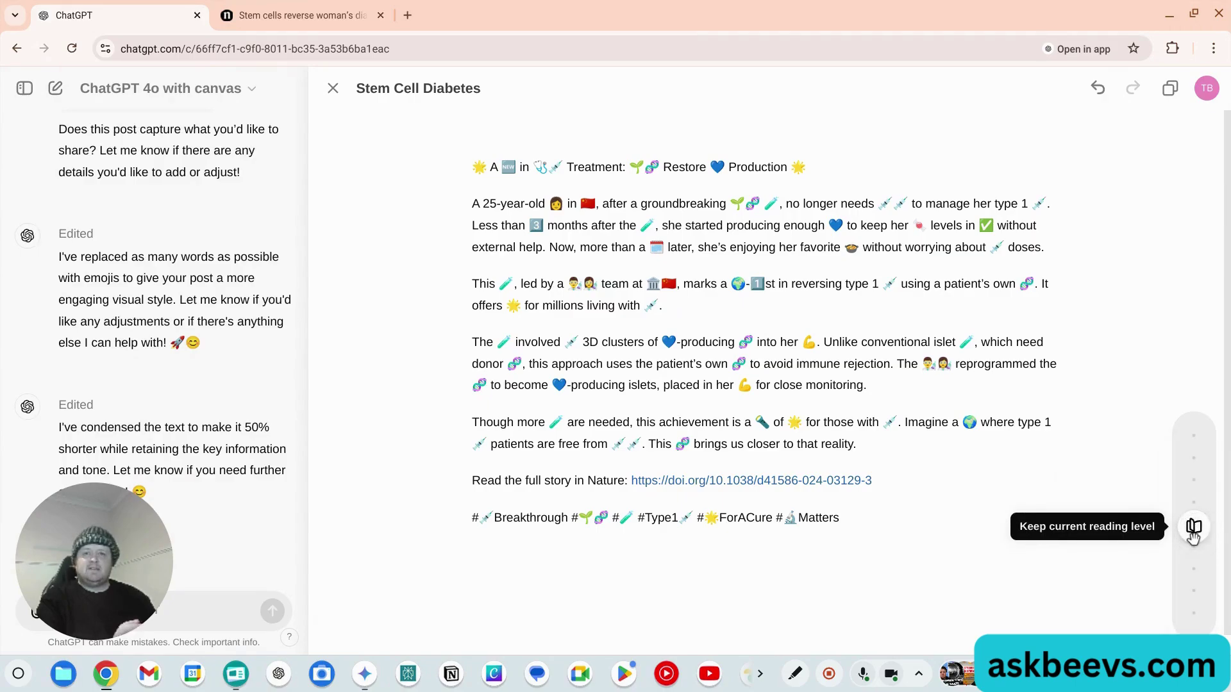
pyautogui.moveTo(1194, 537); pyautogui.dragTo(1195, 593)
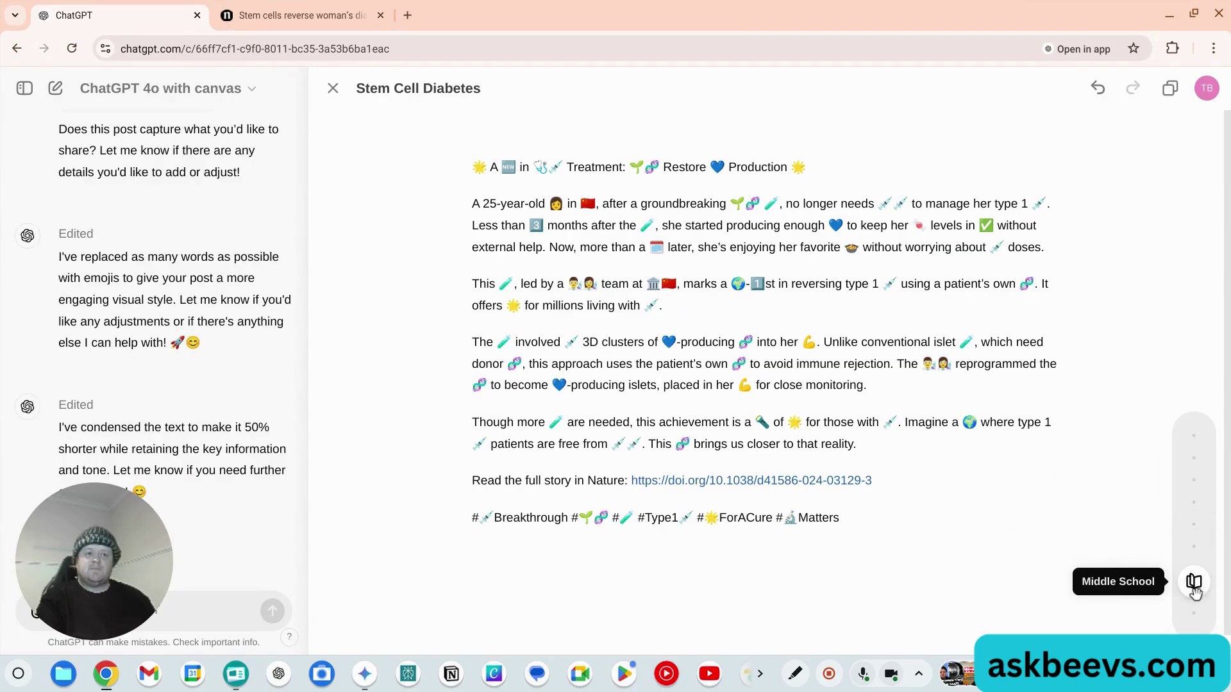
pyautogui.click(1195, 593)
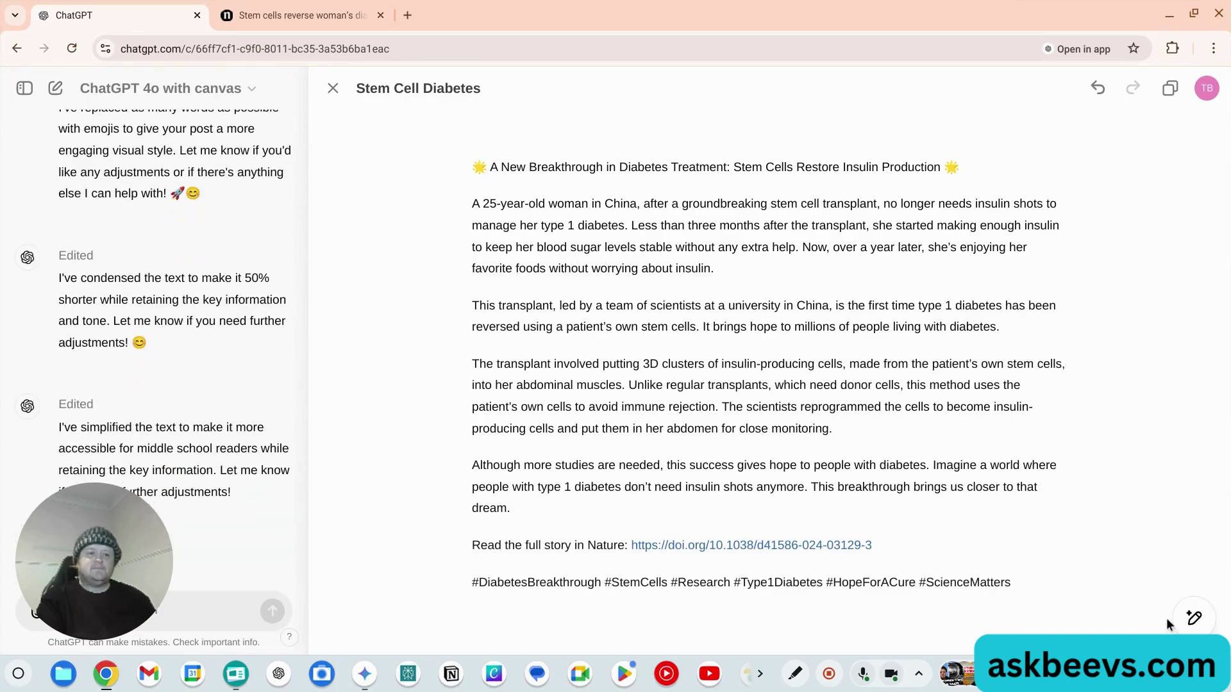
# After the closing 'dream' paragraph, type a request for a paragraph on how this could save lives
pyautogui.moveTo(1193, 617)
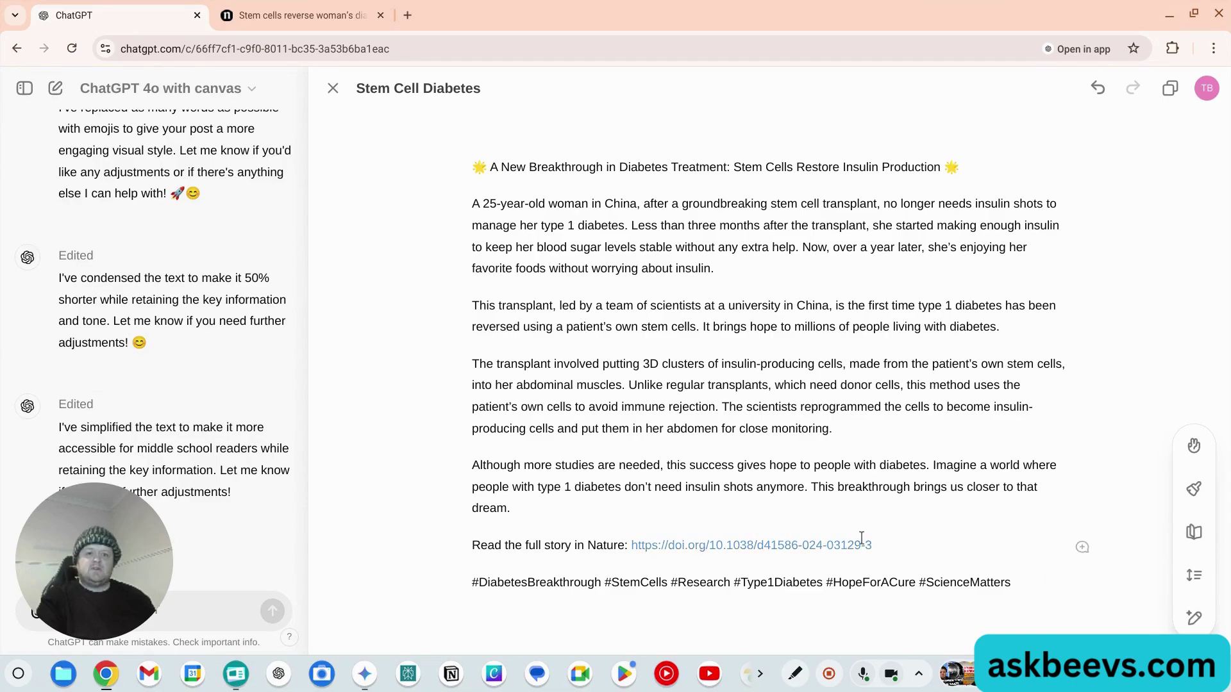
pyautogui.click(715, 510)
pyautogui.press('Return')
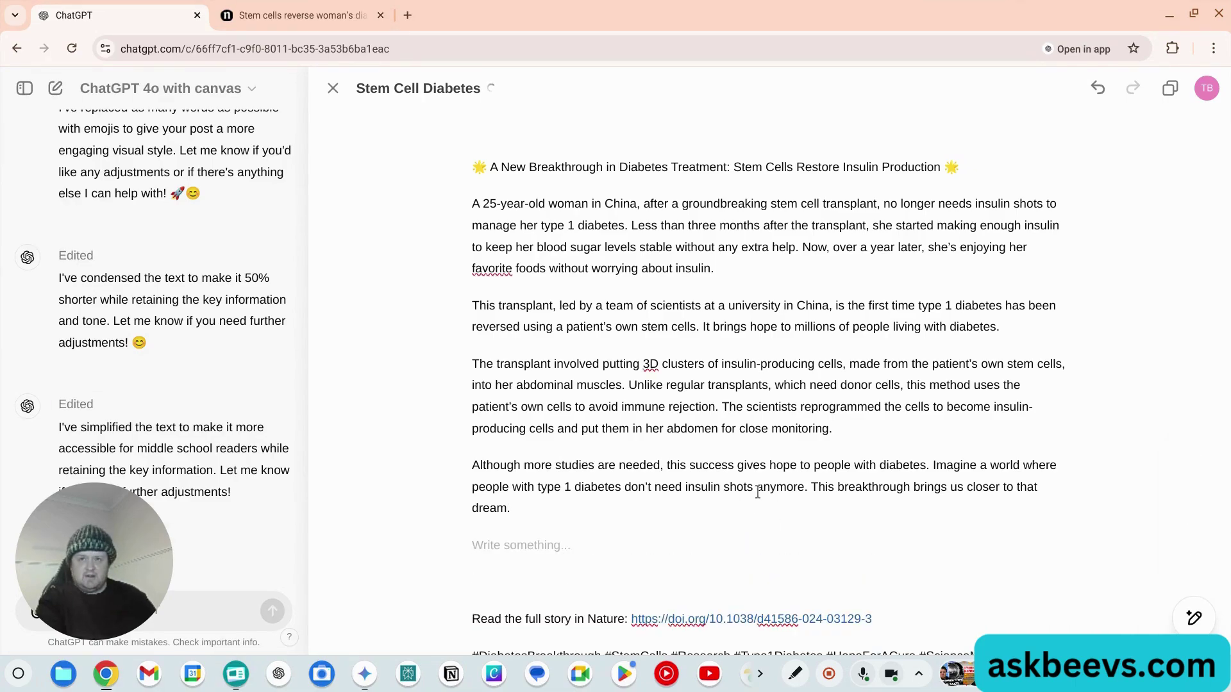
pyautogui.write("I'd like to a")
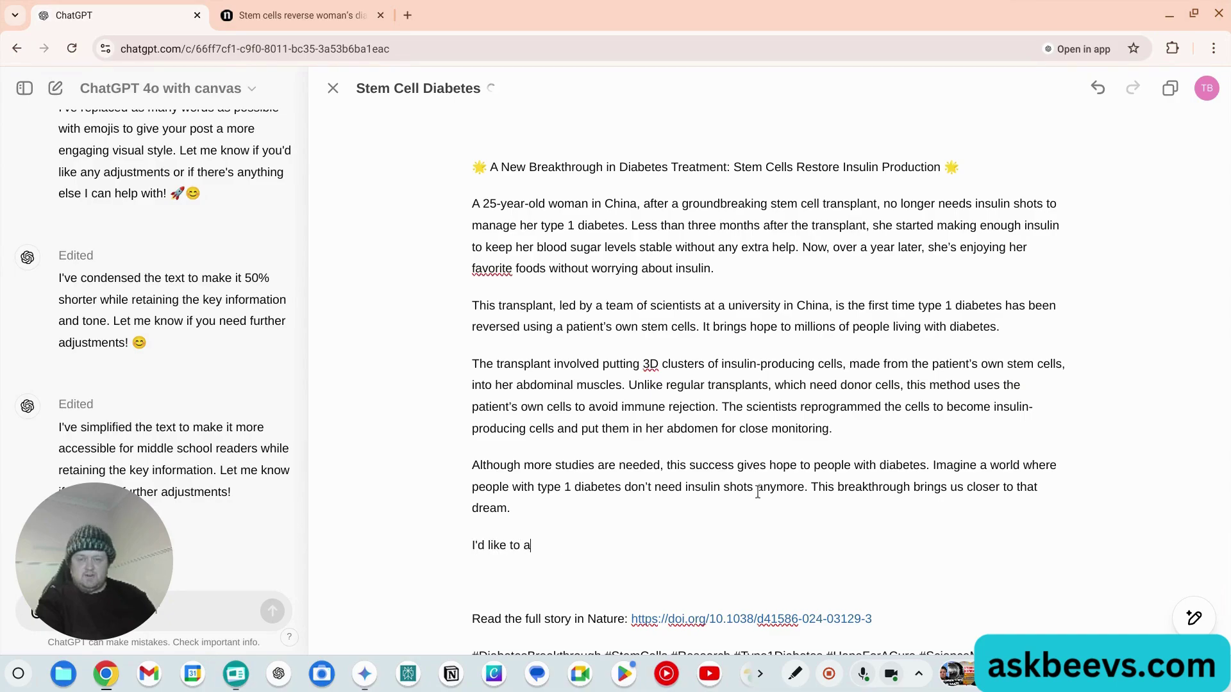
pyautogui.write('dd ')
pyautogui.write('a am')
pyautogui.write('small')
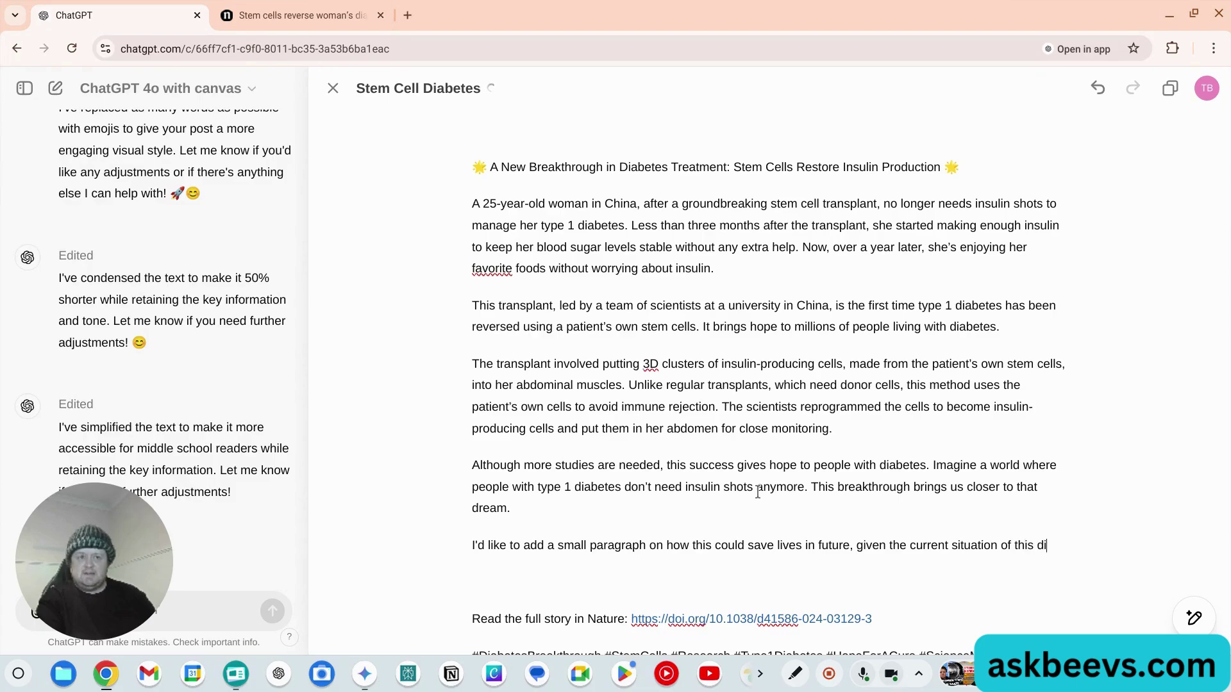
pyautogui.write('sease.')
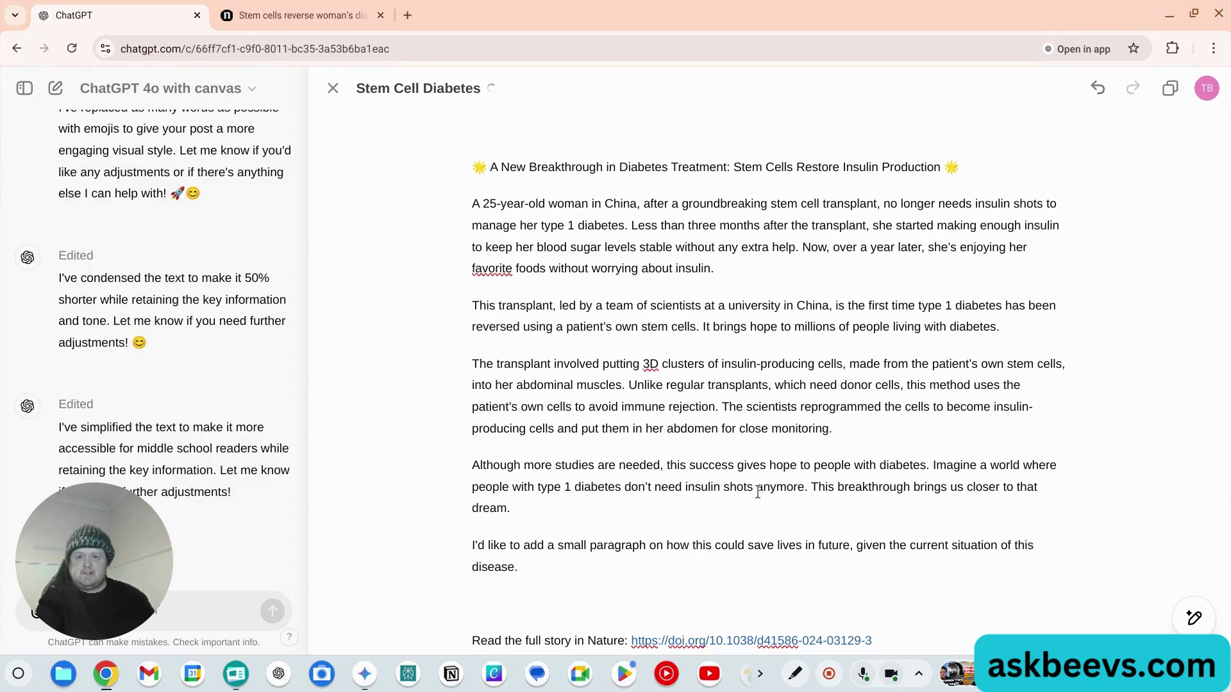
# Have Ask ChatGPT process the request paragraph with 'prompt this text', producing a lives-saving paragraph
pyautogui.tripleClick(522, 567)
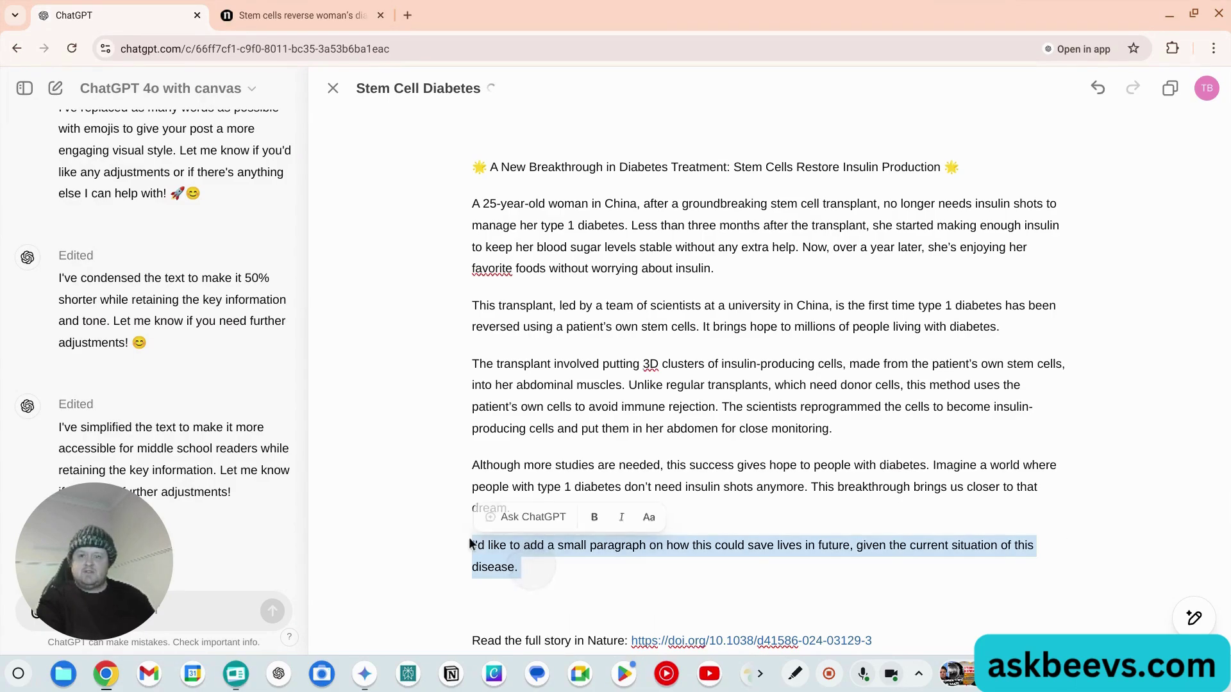
pyautogui.click(533, 518)
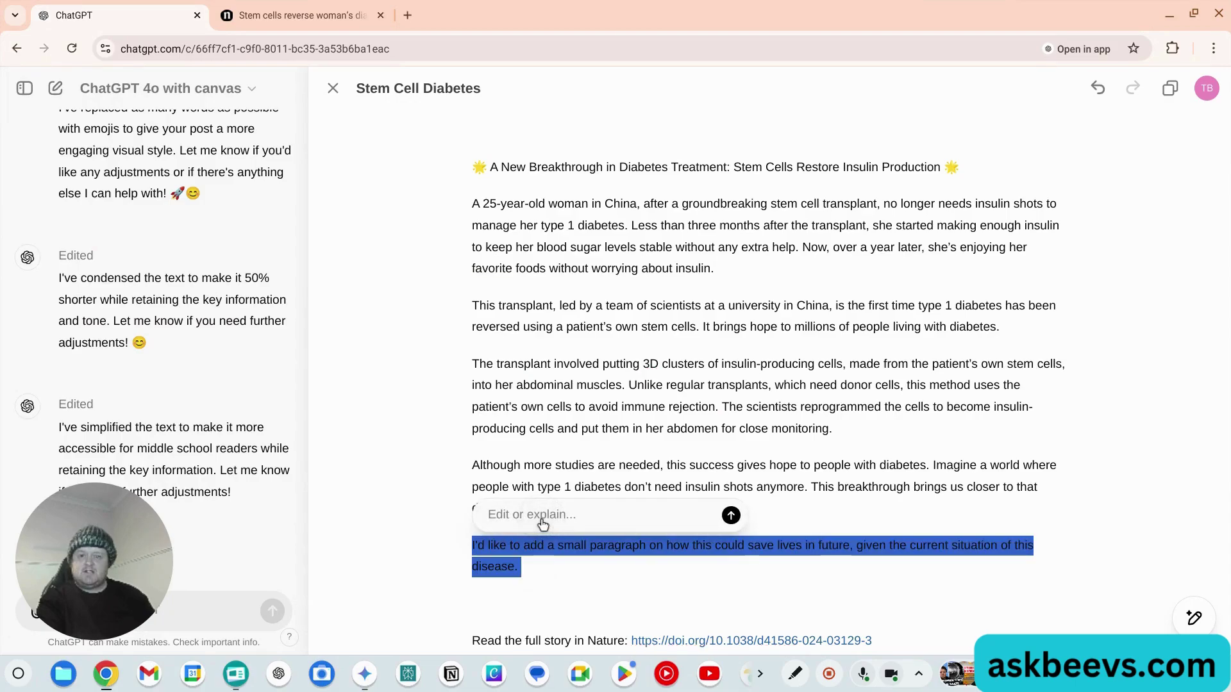
pyautogui.write('p')
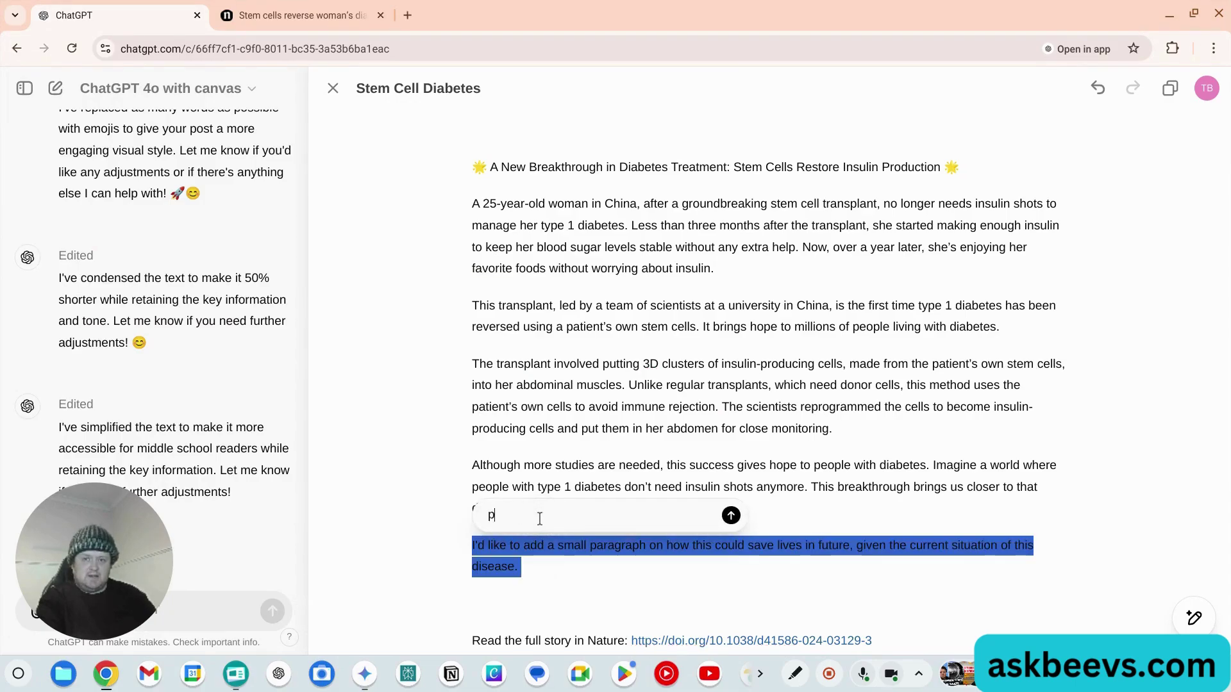
pyautogui.write('rompt this te')
pyautogui.press('Escape')
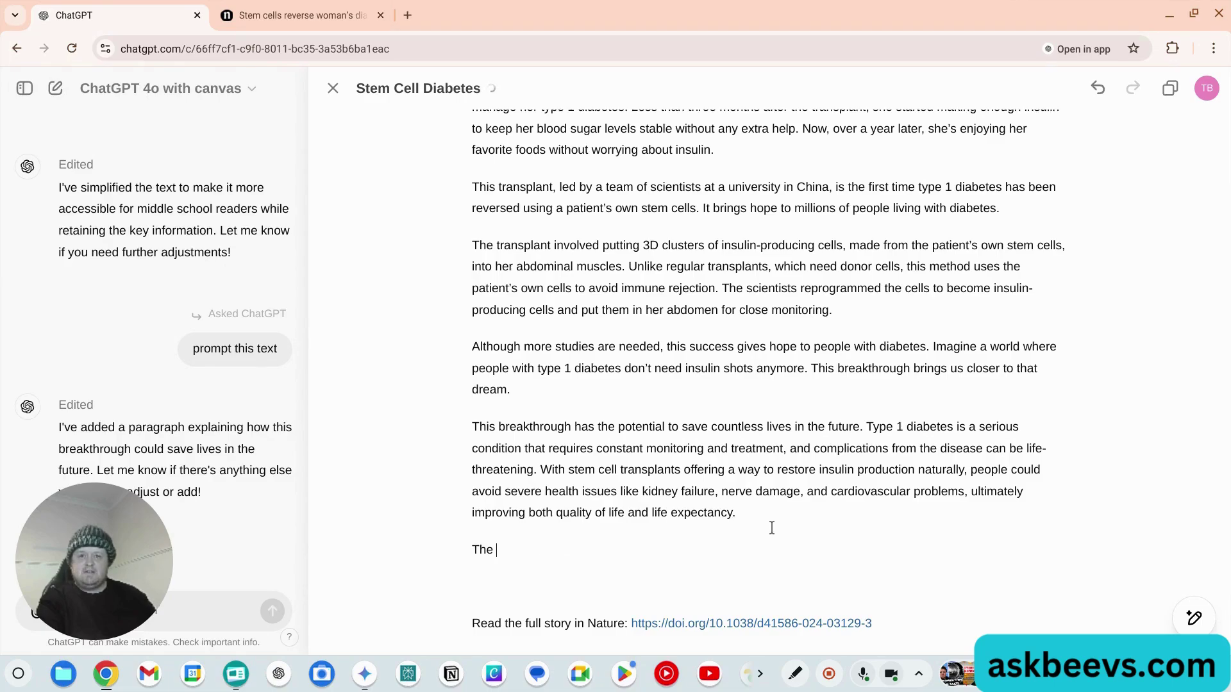
# Format the closing line 'The end' as bold and italic
pyautogui.hotkey('shift', 'Left')
pyautogui.hotkey('shift', 'Left')
pyautogui.hotkey('shift', 'Left')
pyautogui.hotkey('shift', 'Left')
pyautogui.hotkey('shift', 'Left')
pyautogui.hotkey('shift', 'Left')
pyautogui.hotkey('shift', 'Left')
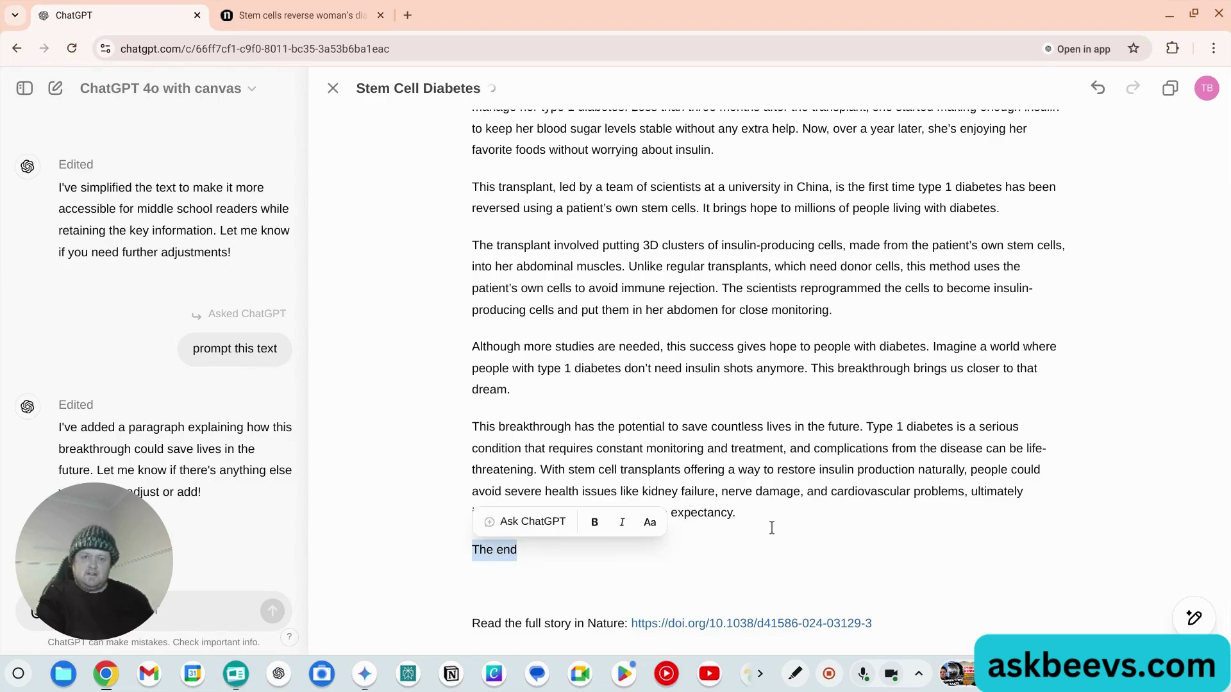
pyautogui.click(594, 522)
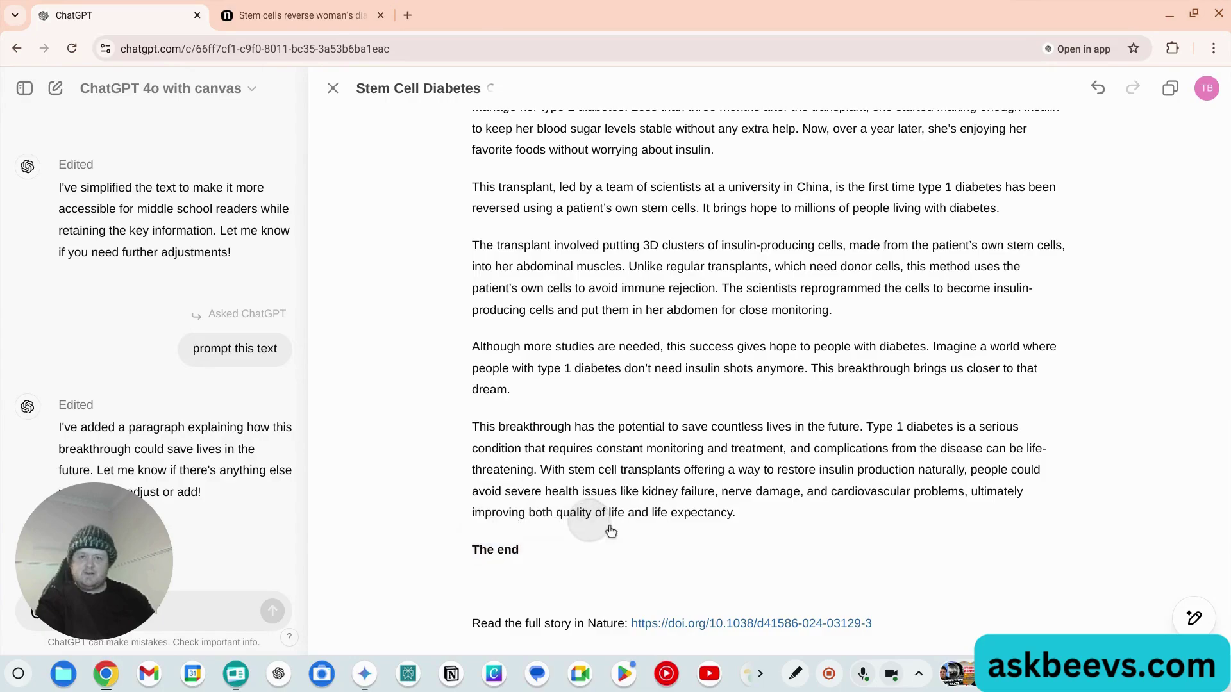
pyautogui.moveTo(536, 549); pyautogui.dragTo(471, 550)
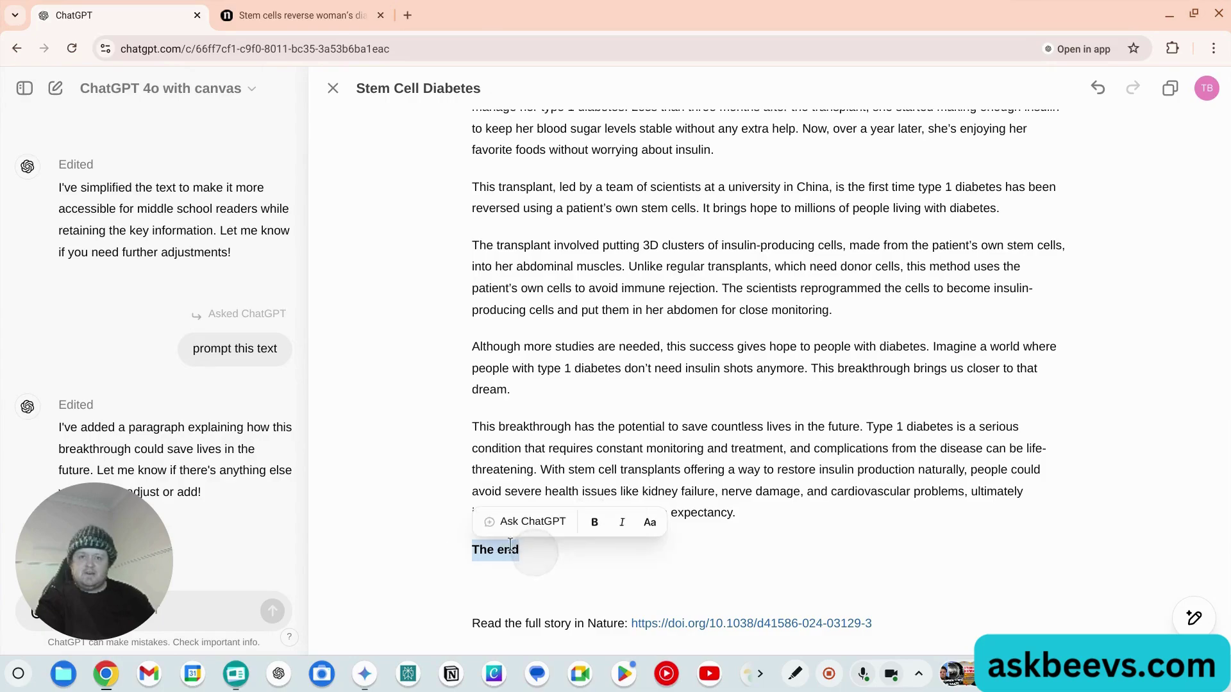
pyautogui.click(621, 521)
pyautogui.click(741, 536)
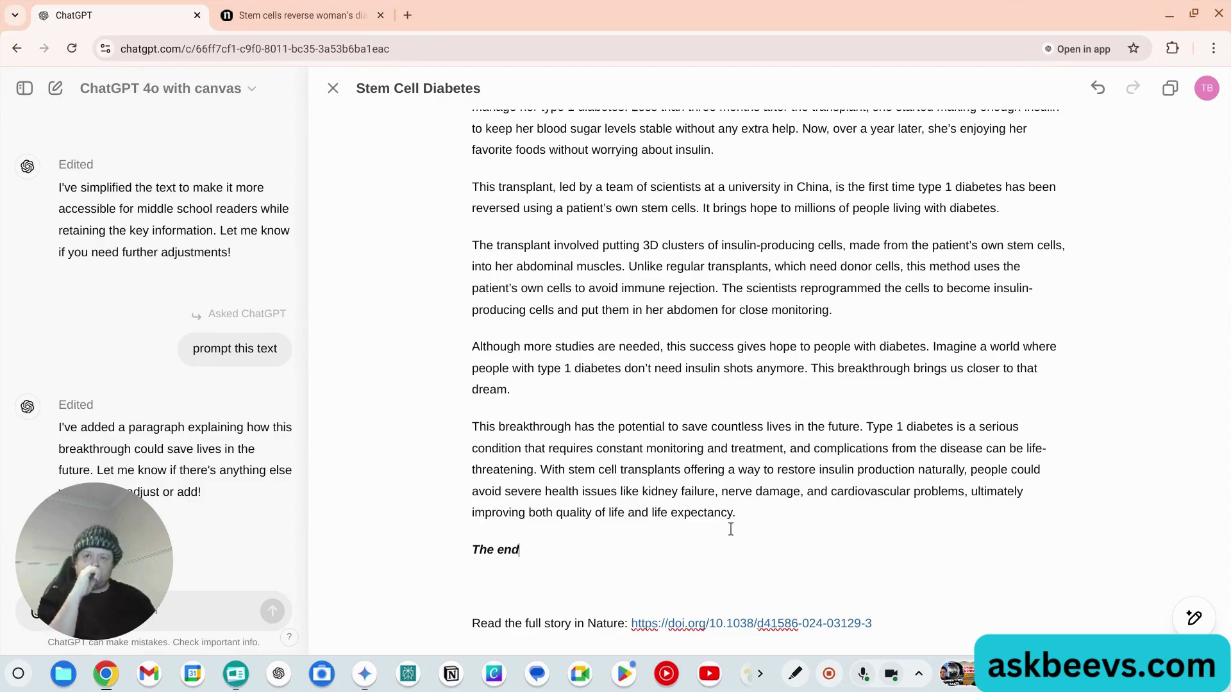
# Delete the empty line between 'The end' and the Nature link
pyautogui.scroll(2, 723, 521)
pyautogui.scroll(-5, 723, 521)
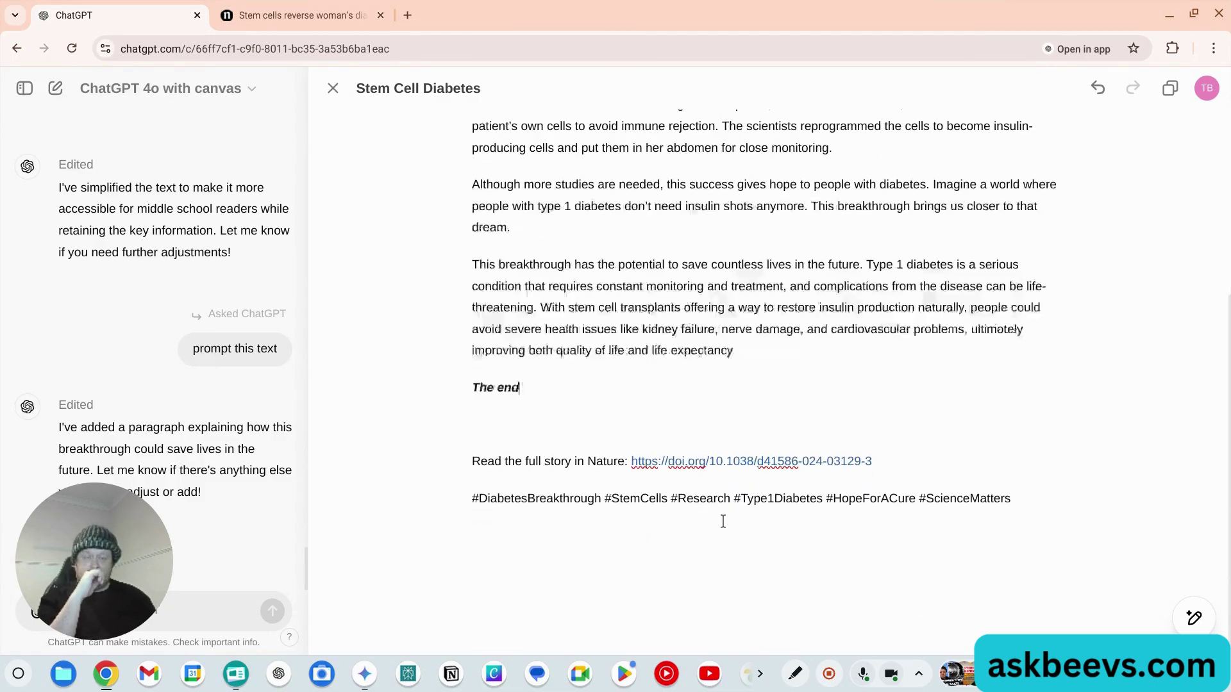
pyautogui.click(569, 429)
pyautogui.press('BackSpace')
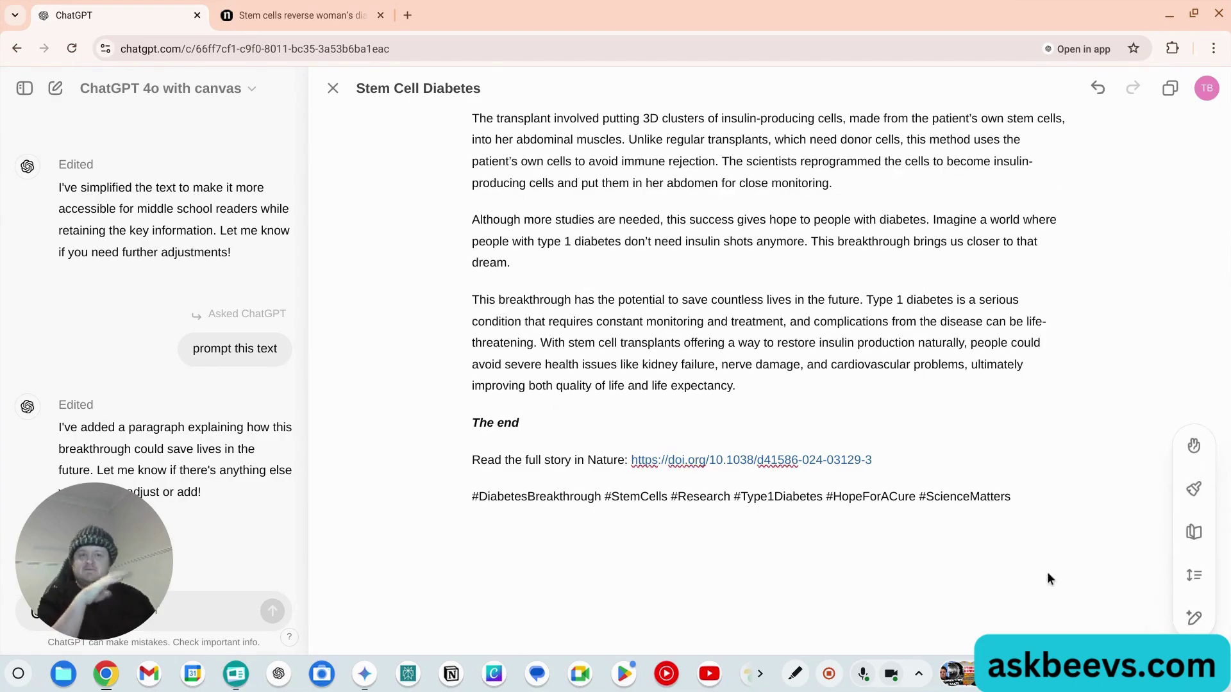
pyautogui.moveTo(1177, 563)
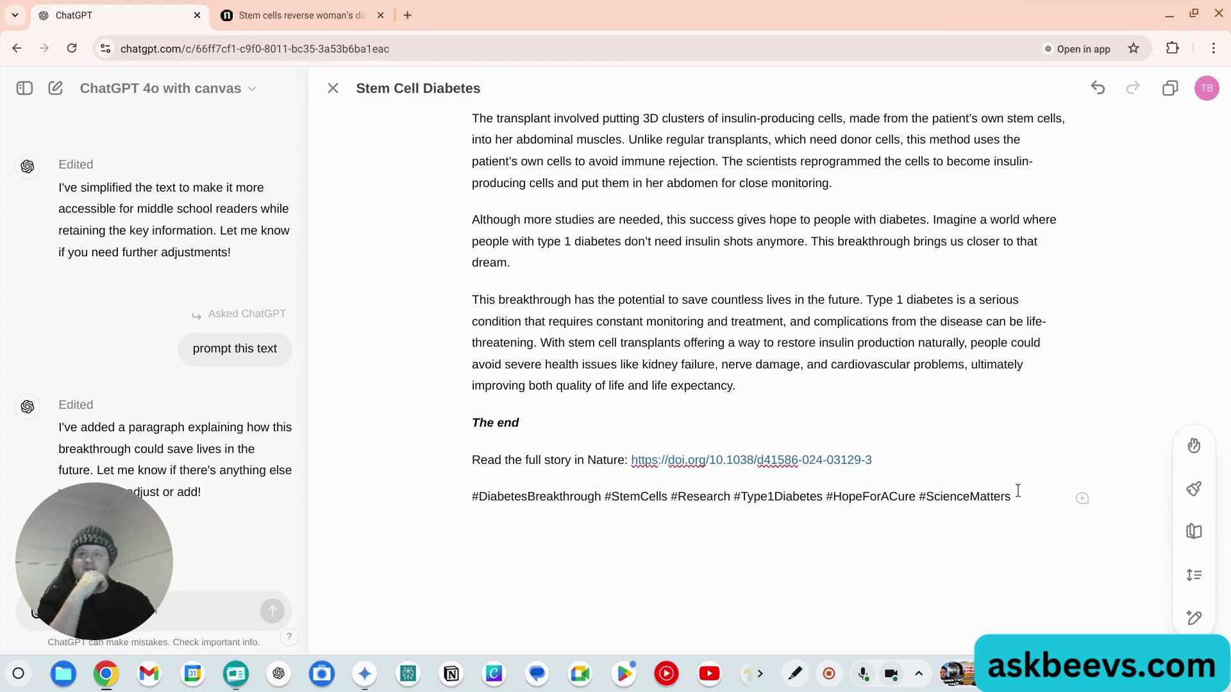
pyautogui.click(663, 423)
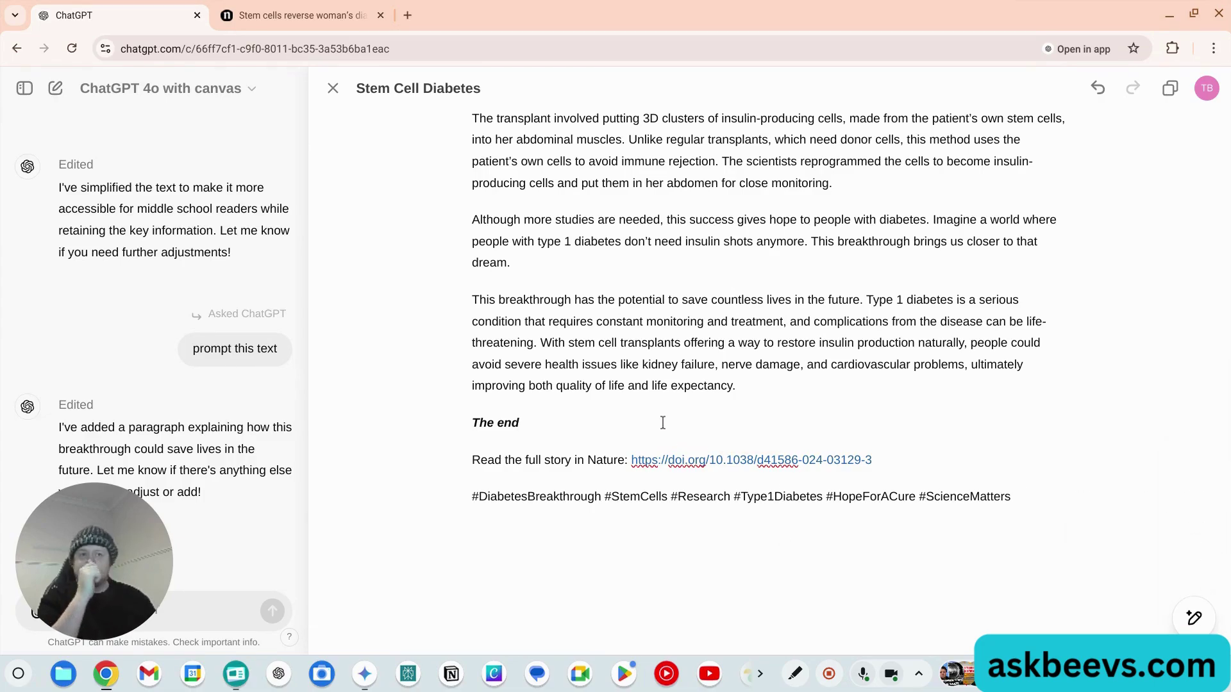
pyautogui.scroll(5, 663, 423)
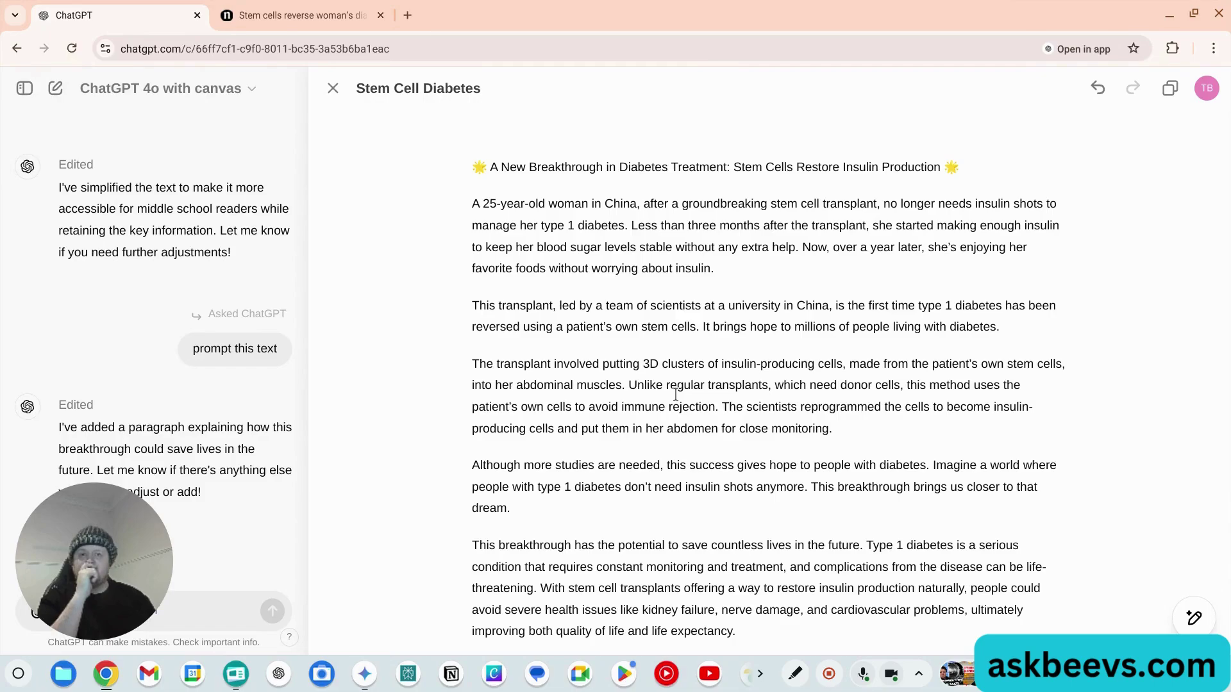
pyautogui.scroll(-4, 676, 395)
pyautogui.click(752, 387)
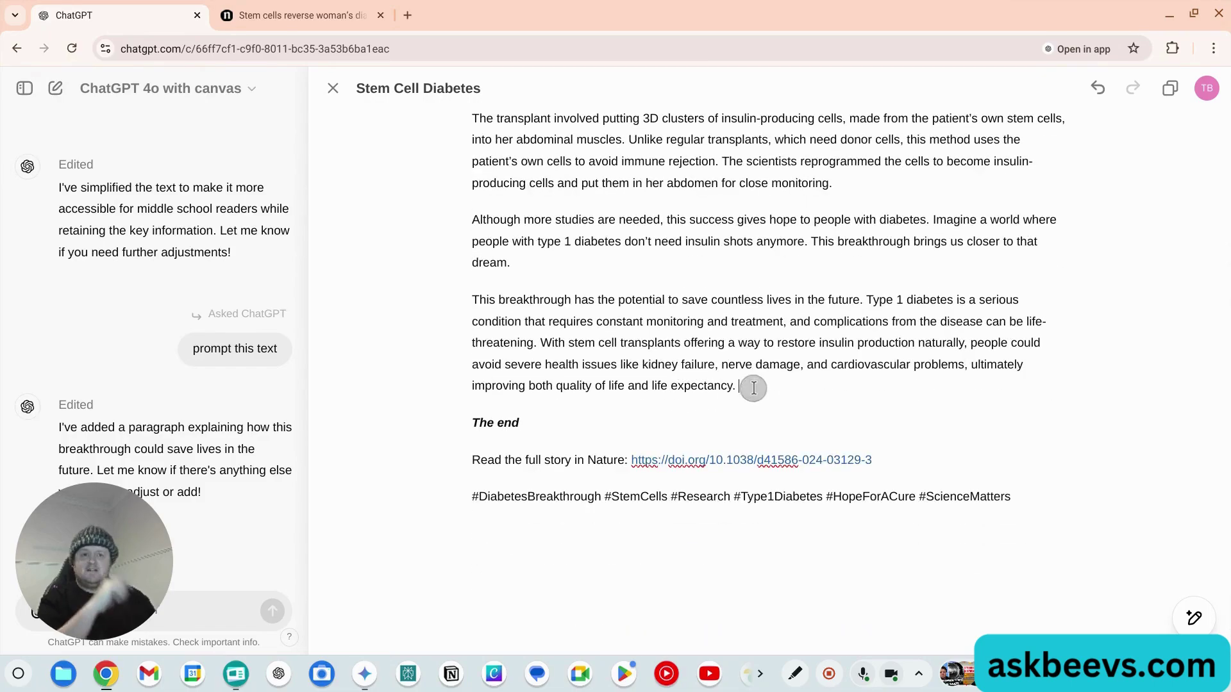
# Add a line asking about the fast food industry and why it is bad above 'The end', then have ChatGPT expand it
pyautogui.press('Return')
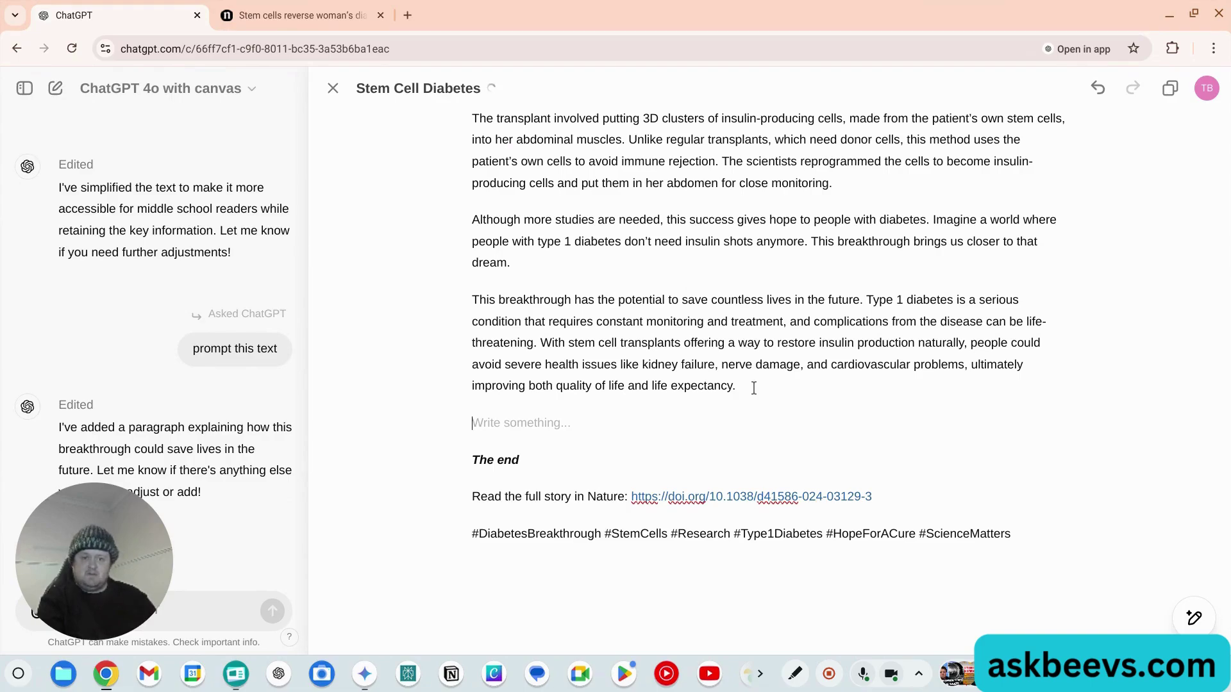
pyautogui.write('Tell me about')
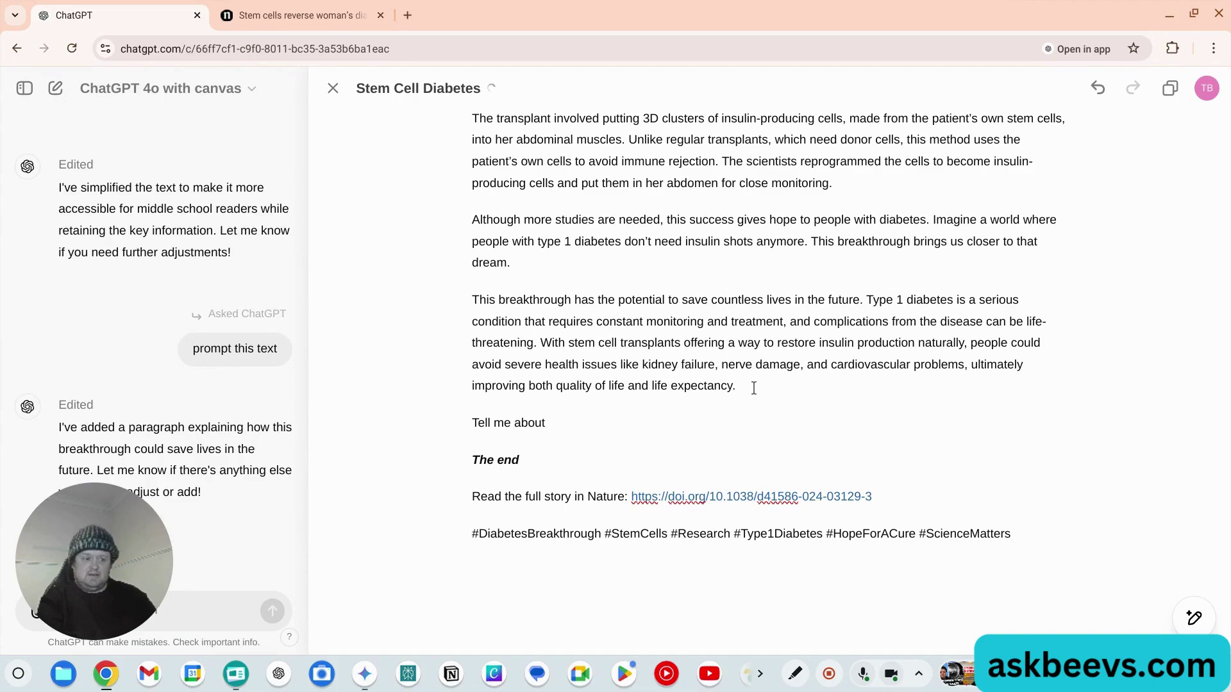
pyautogui.write(' f')
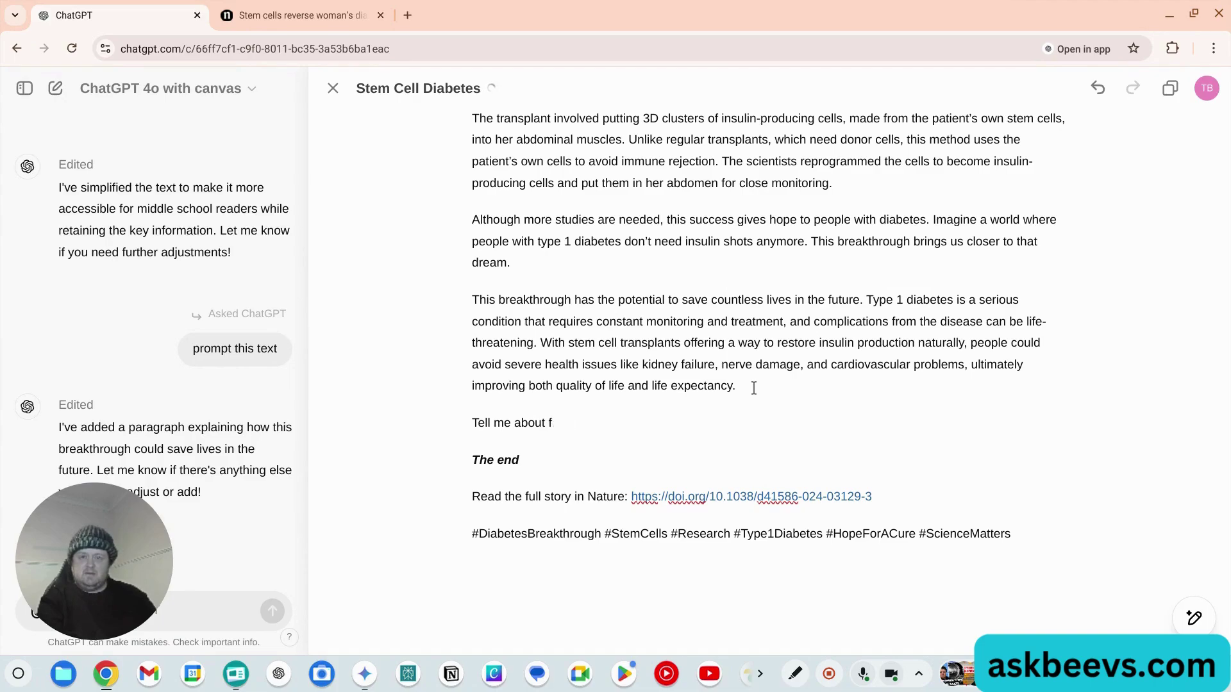
pyautogui.write('oohe fast food industry and why it is bad')
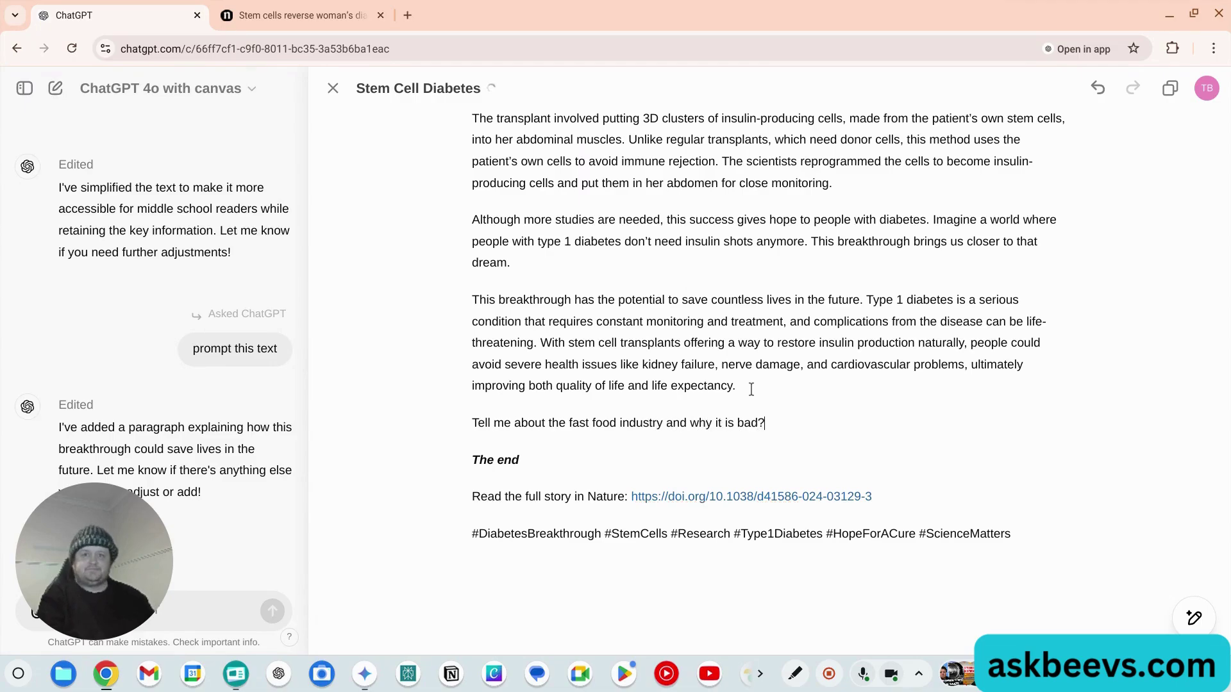
pyautogui.moveTo(798, 424); pyautogui.dragTo(468, 431)
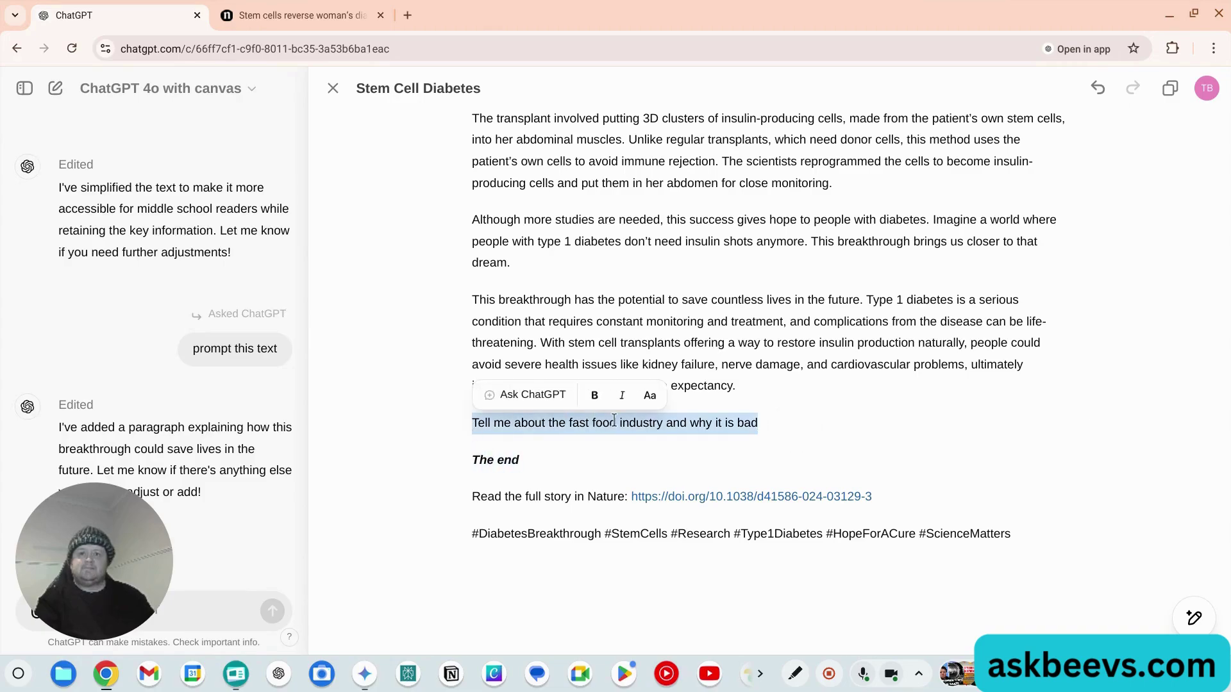
pyautogui.click(526, 393)
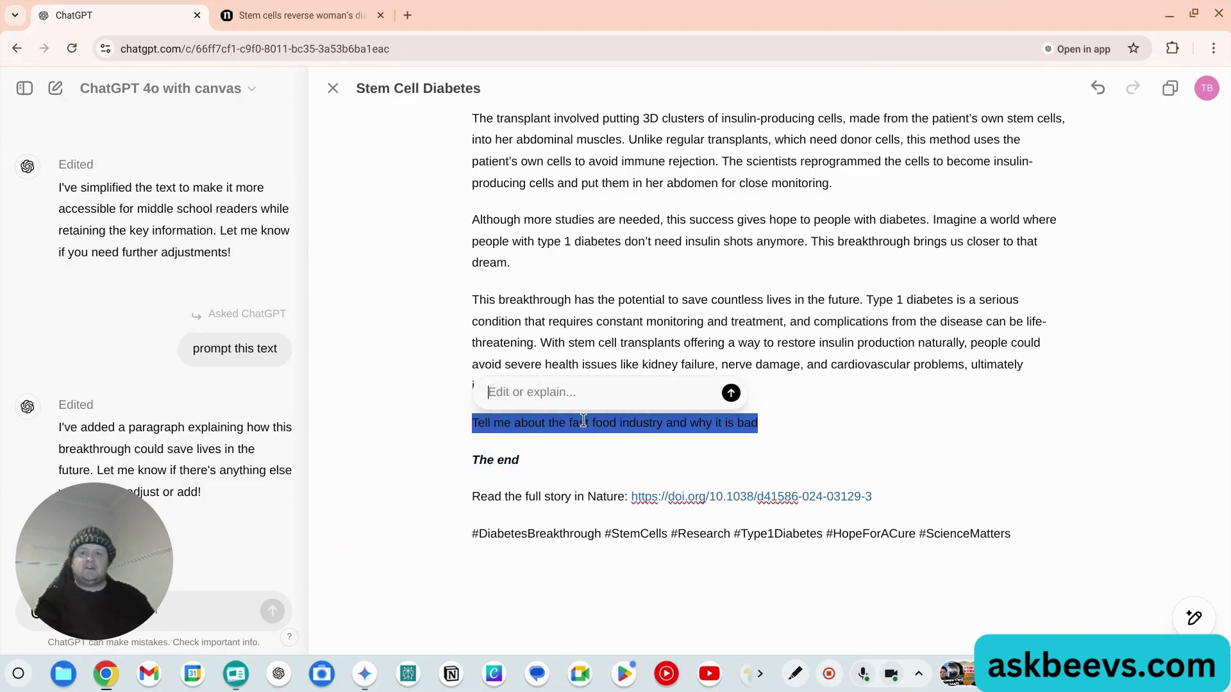
pyautogui.write('exa')
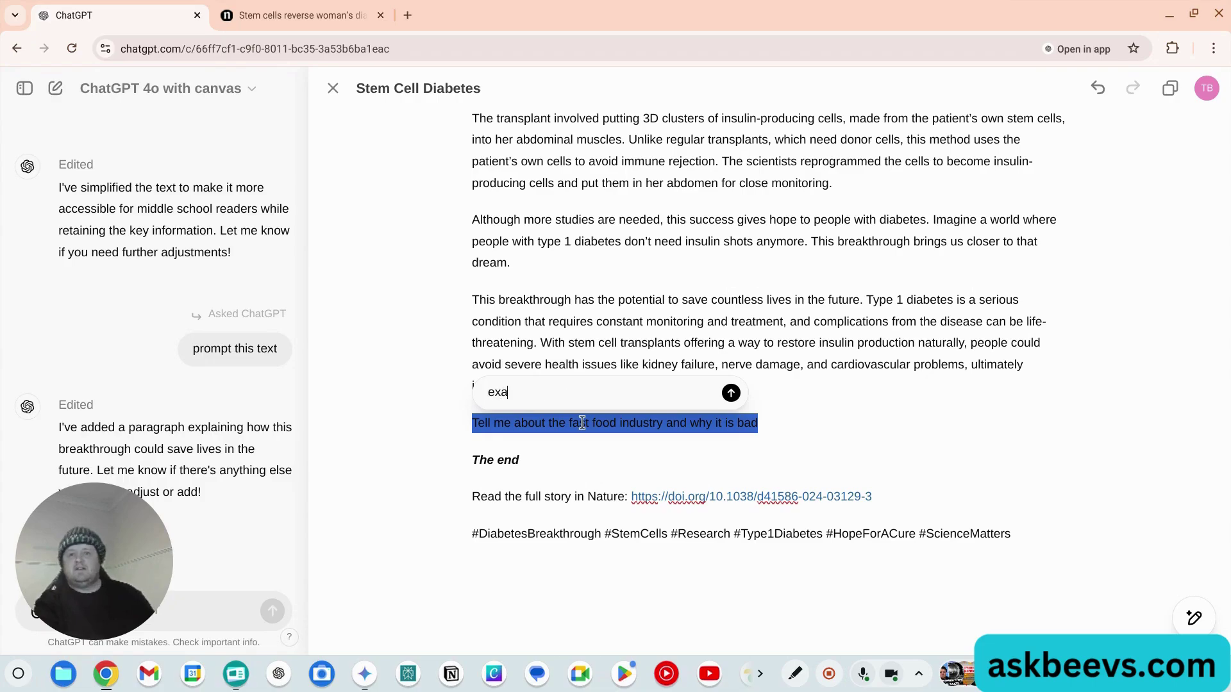
pyautogui.press('BackSpace')
pyautogui.write('pand')
pyautogui.press('Return')
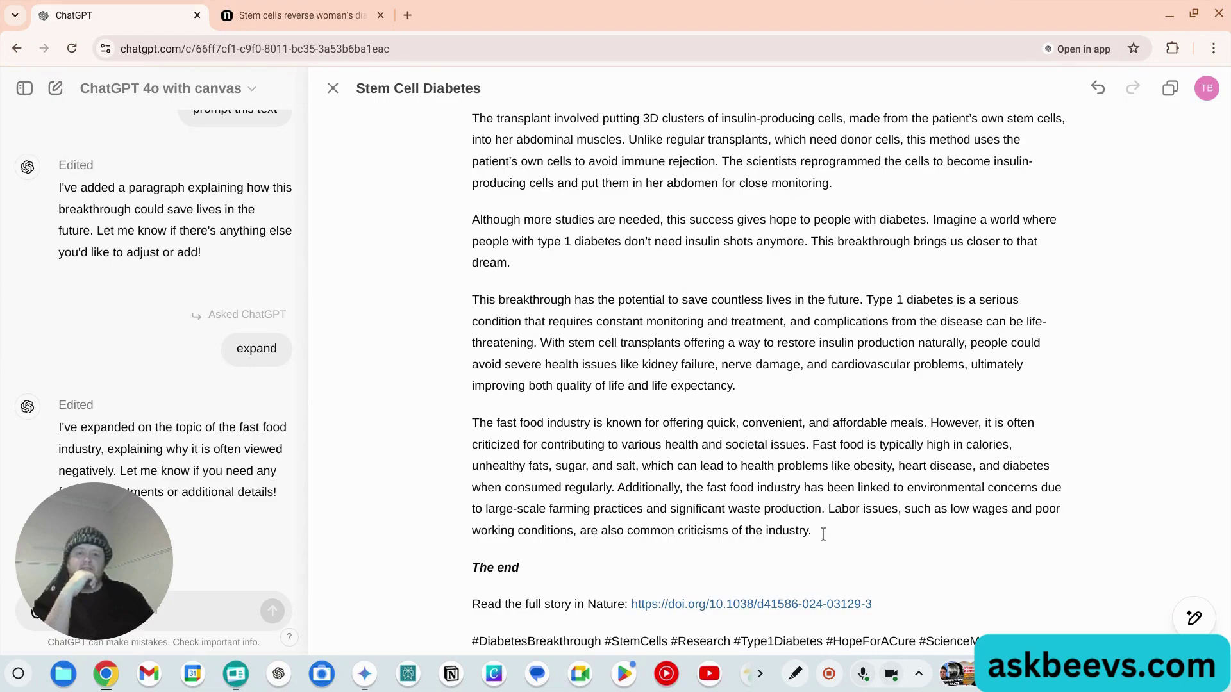
# Ask ChatGPT to refocus the fast food paragraph more heavily on its impact on the disease itself
pyautogui.moveTo(813, 532); pyautogui.dragTo(473, 420)
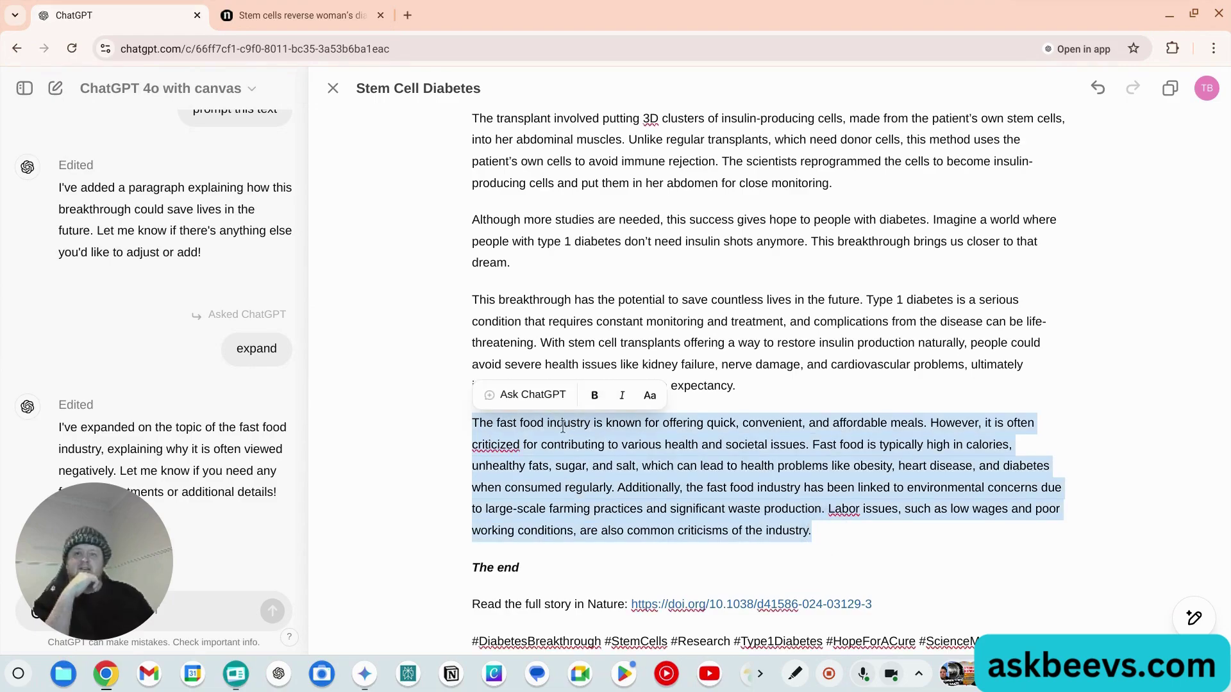
pyautogui.click(534, 396)
pyautogui.write('focus t')
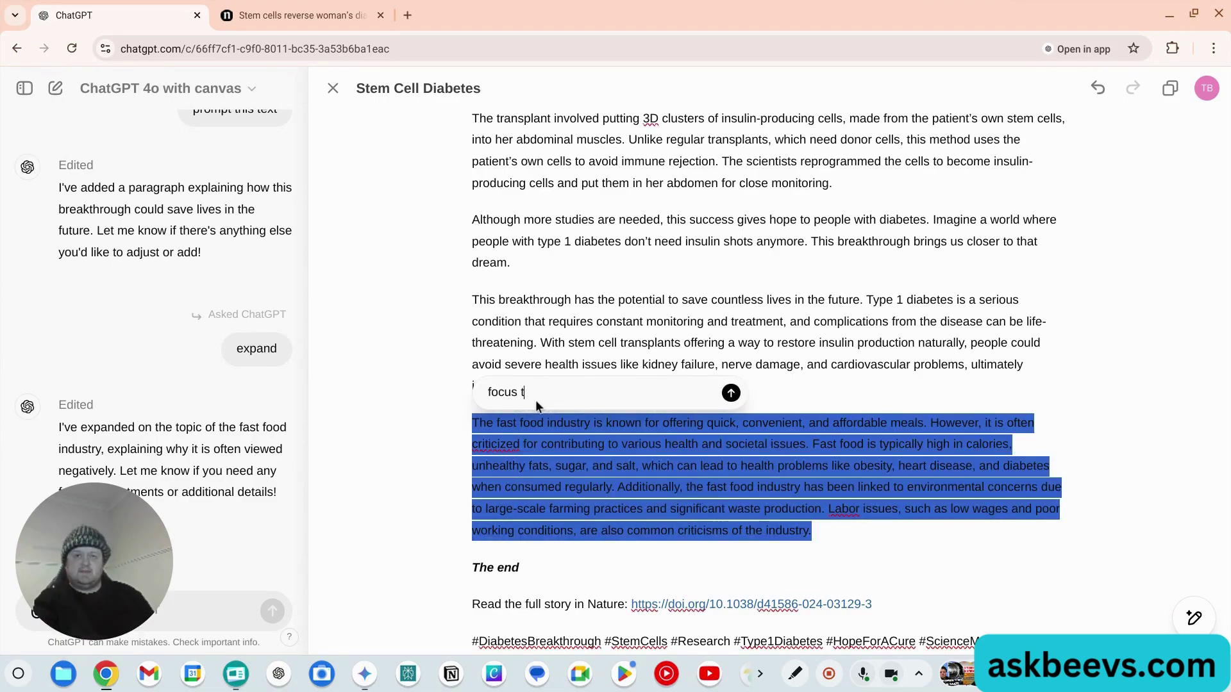
pyautogui.write('hat more hea')
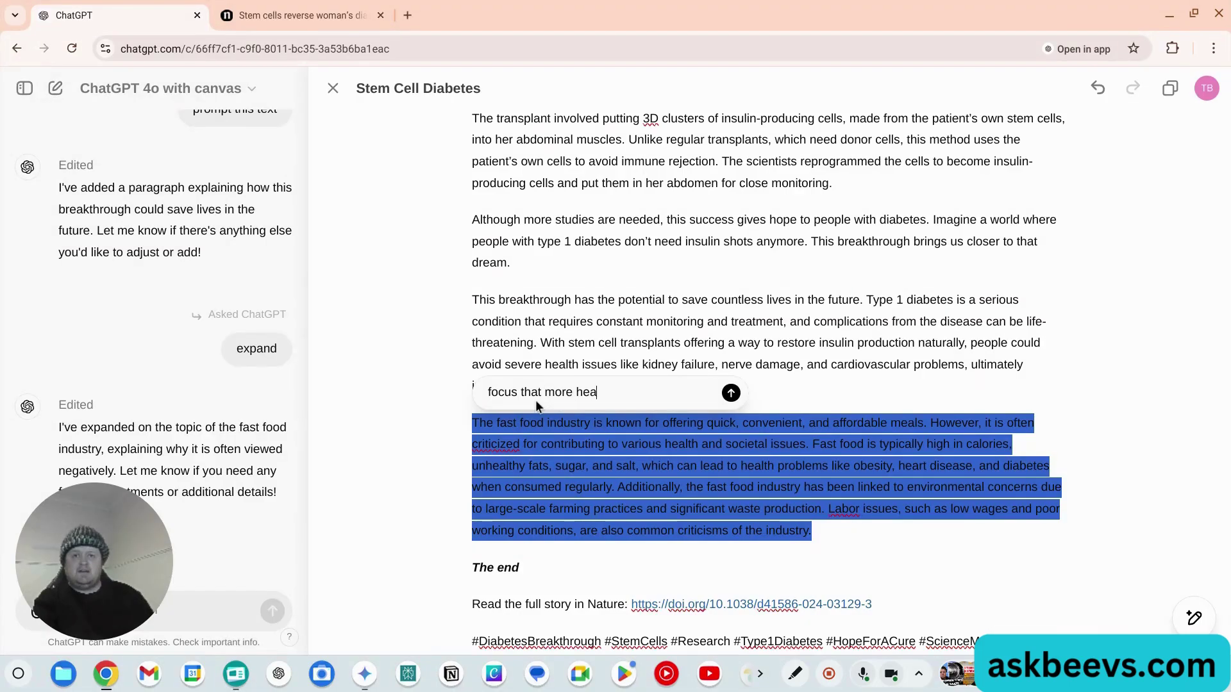
pyautogui.write('vily on the')
pyautogui.press('BackSpace')
pyautogui.press('BackSpace')
pyautogui.press('BackSpace')
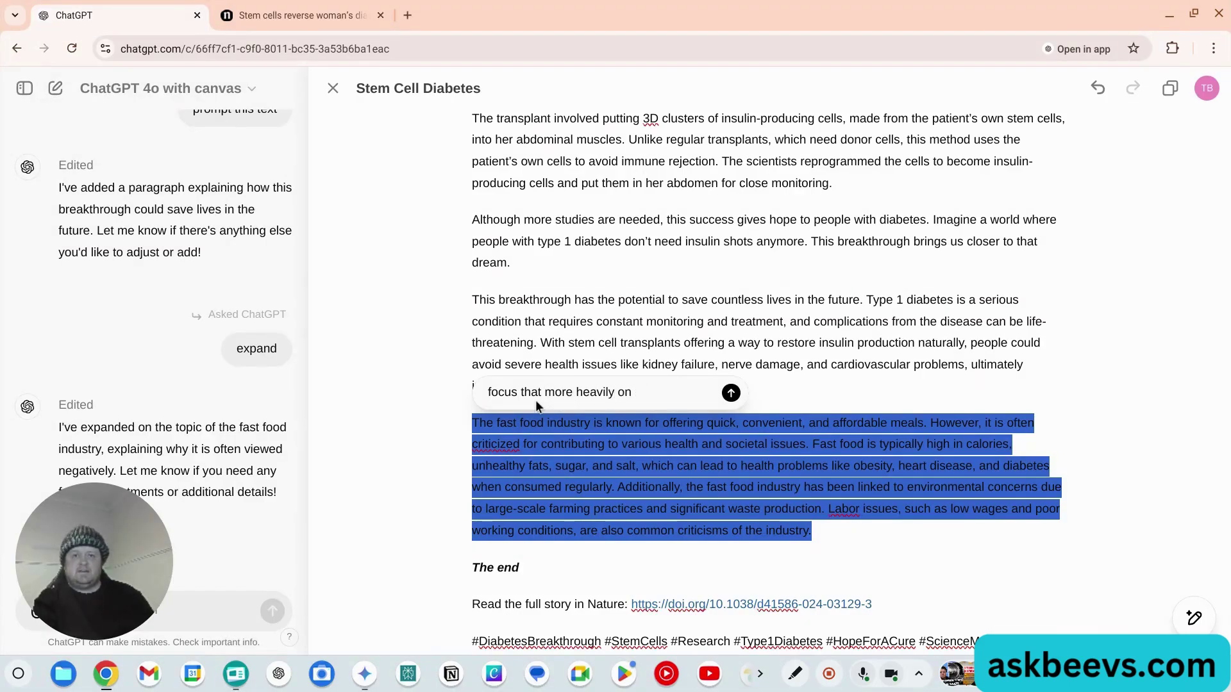
pyautogui.write('its impact on the di')
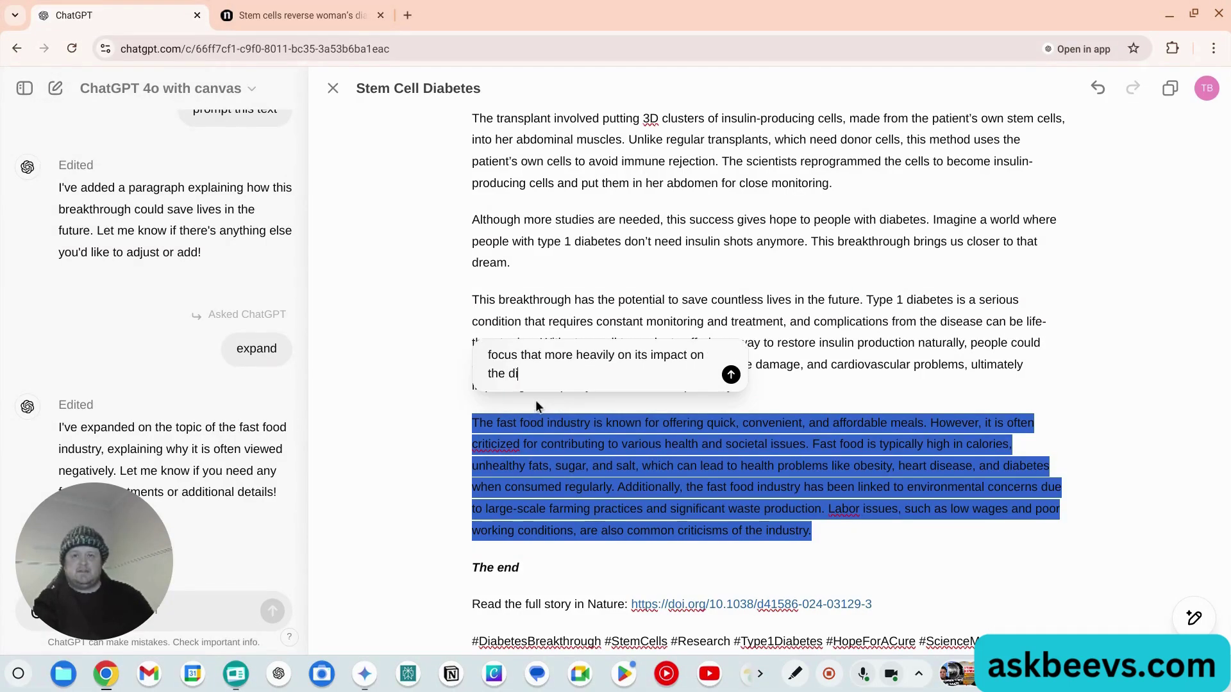
pyautogui.write('sease itself')
pyautogui.press('Return')
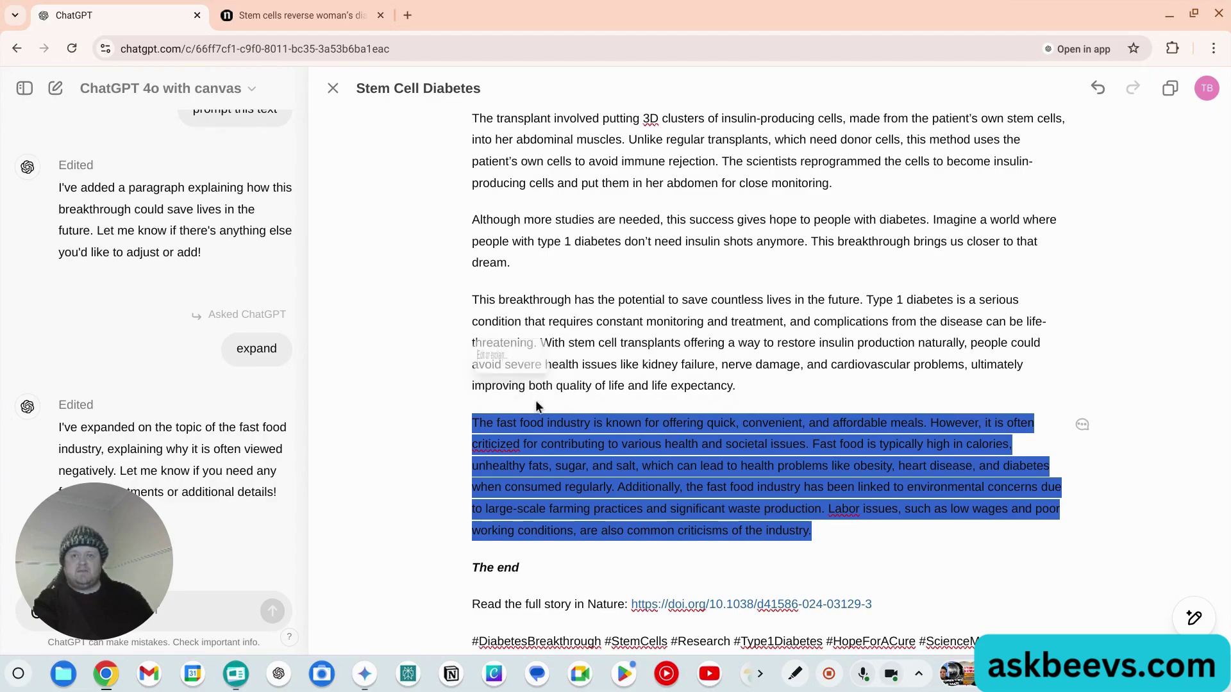